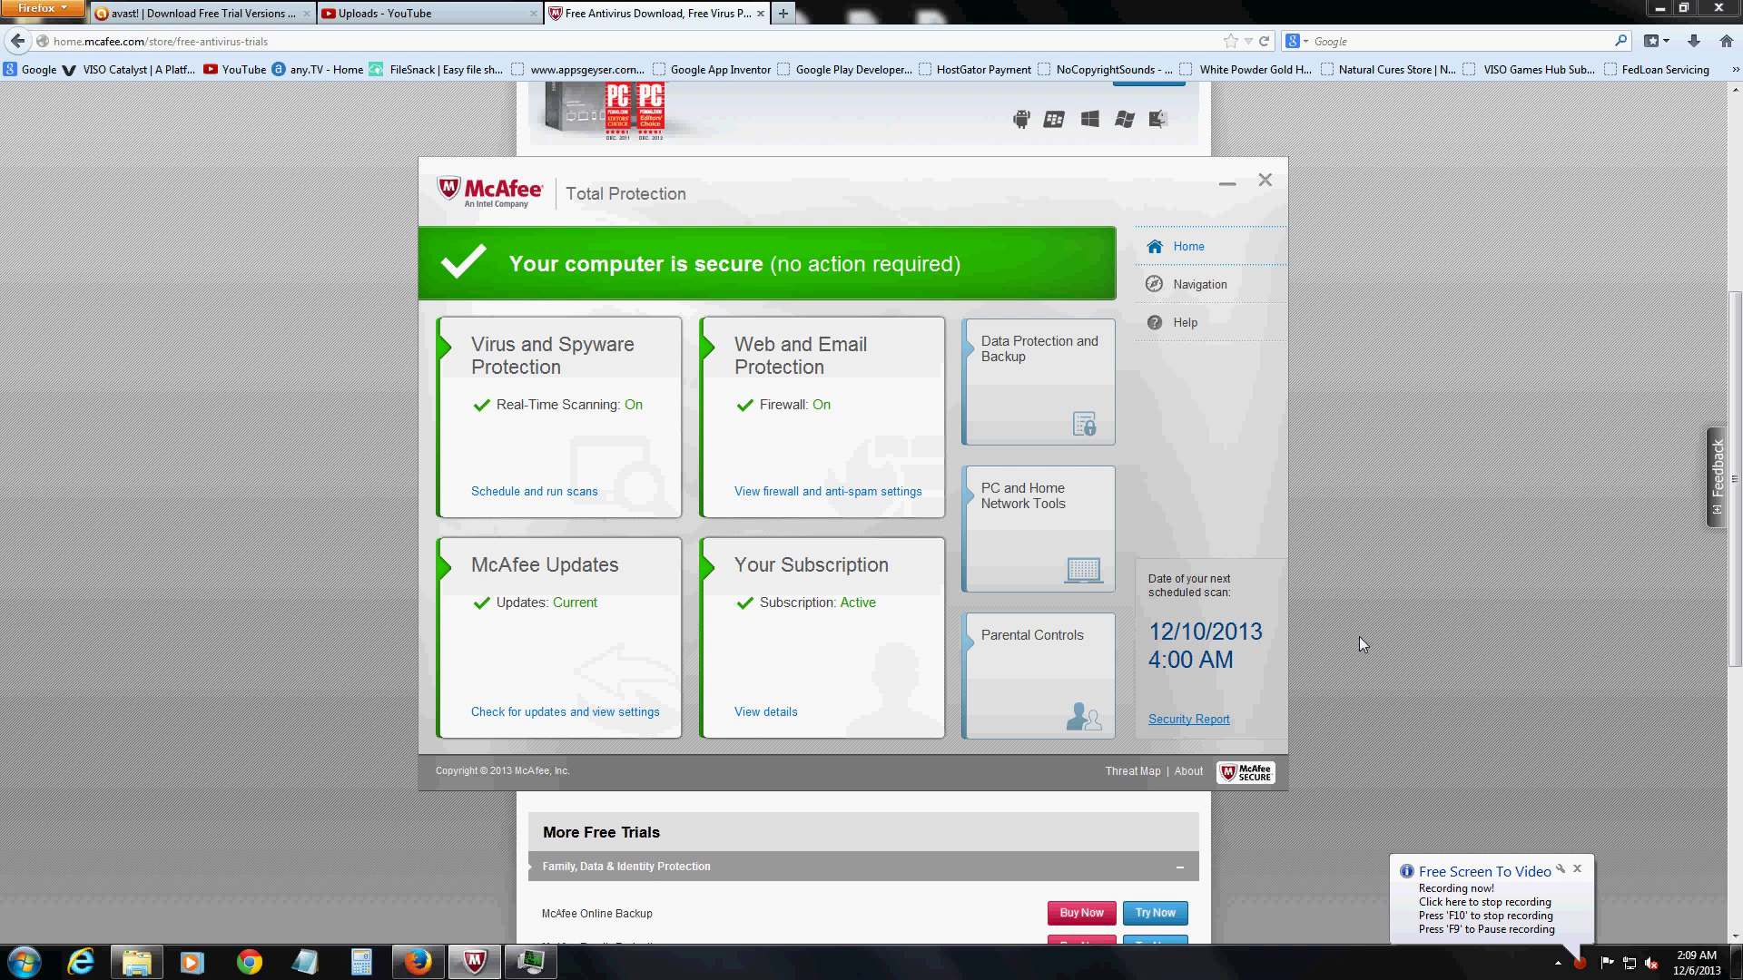
Minimize the McAfee Total Protection window to reveal the PC Security store page in Firefox
left_click(1359, 636)
scroll(1378, 488, "down", 1)
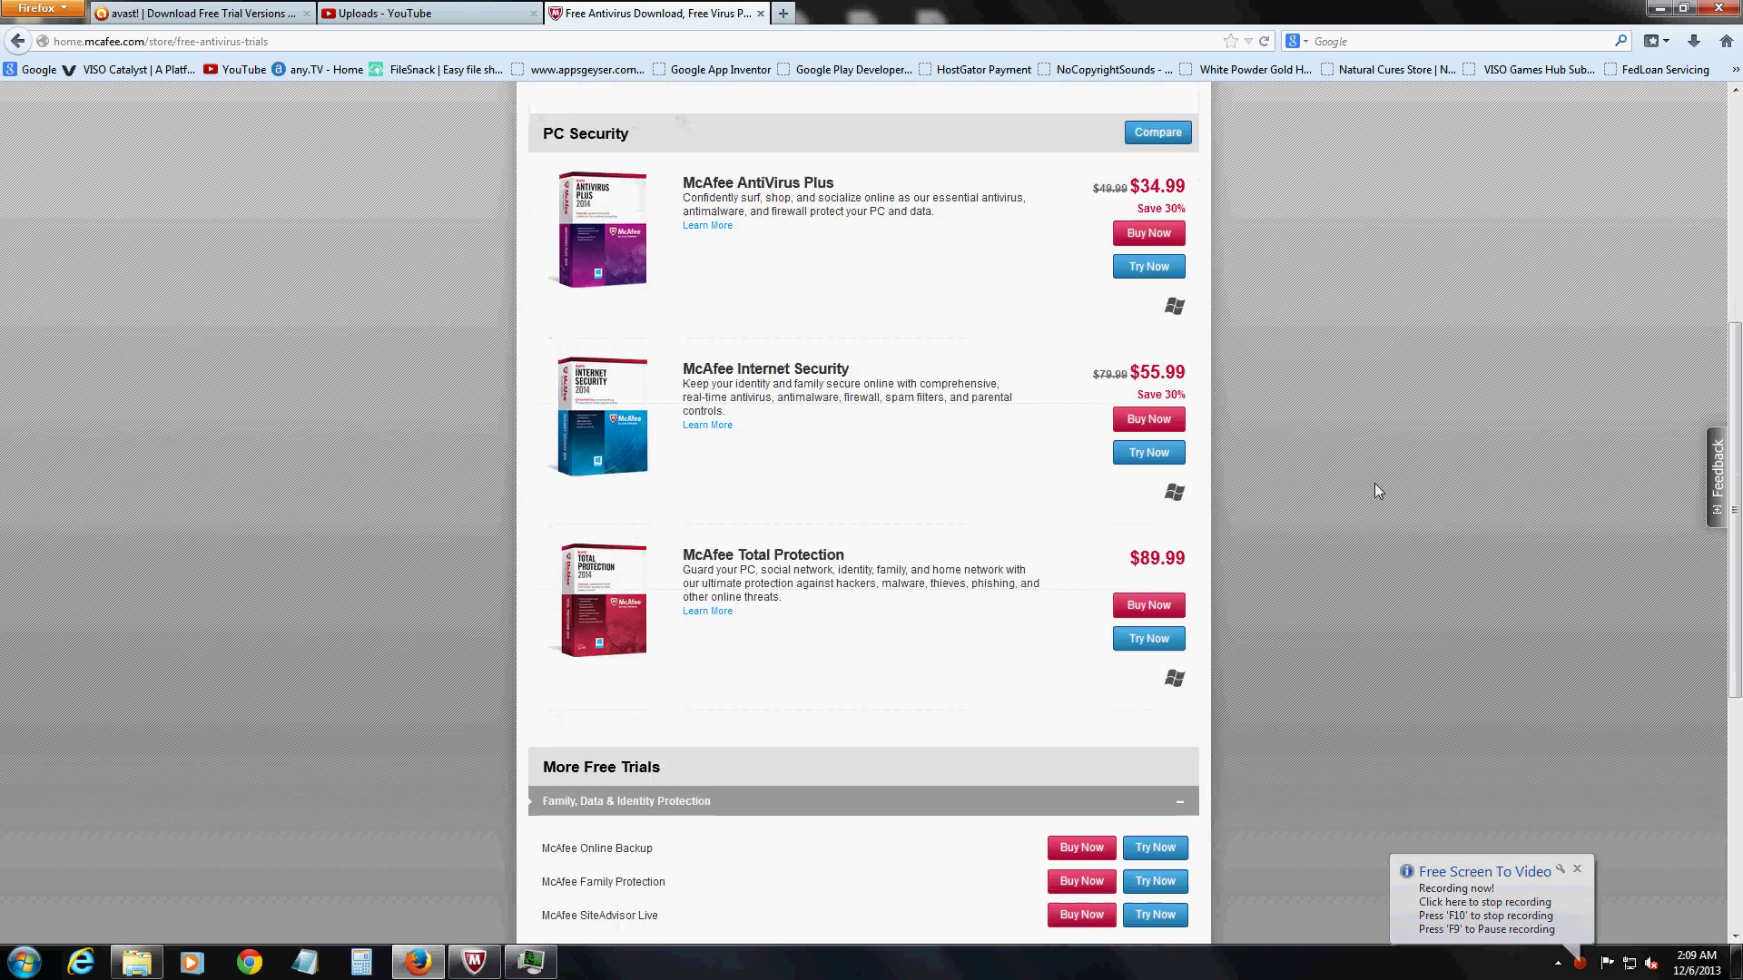
scroll(1374, 484, "up", 1)
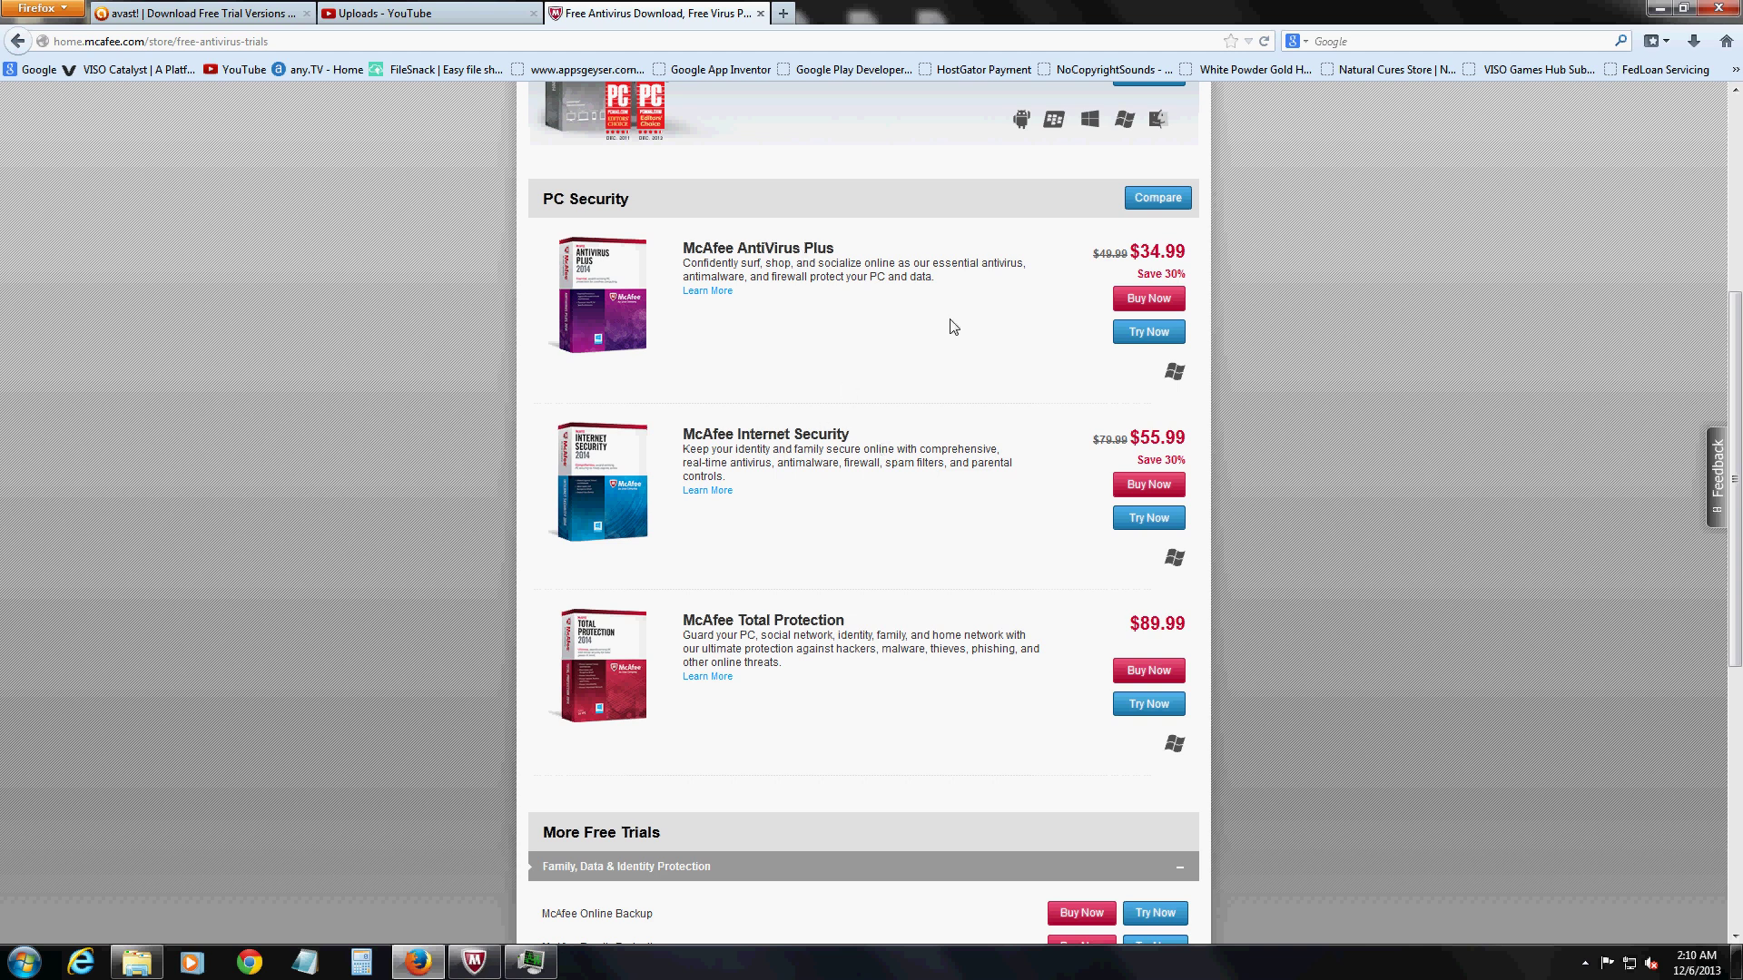
scroll(950, 334, "up", 1)
scroll(949, 337, "down", 1)
Restore the McAfee window from the taskbar and position it over the trials page
left_click(474, 963)
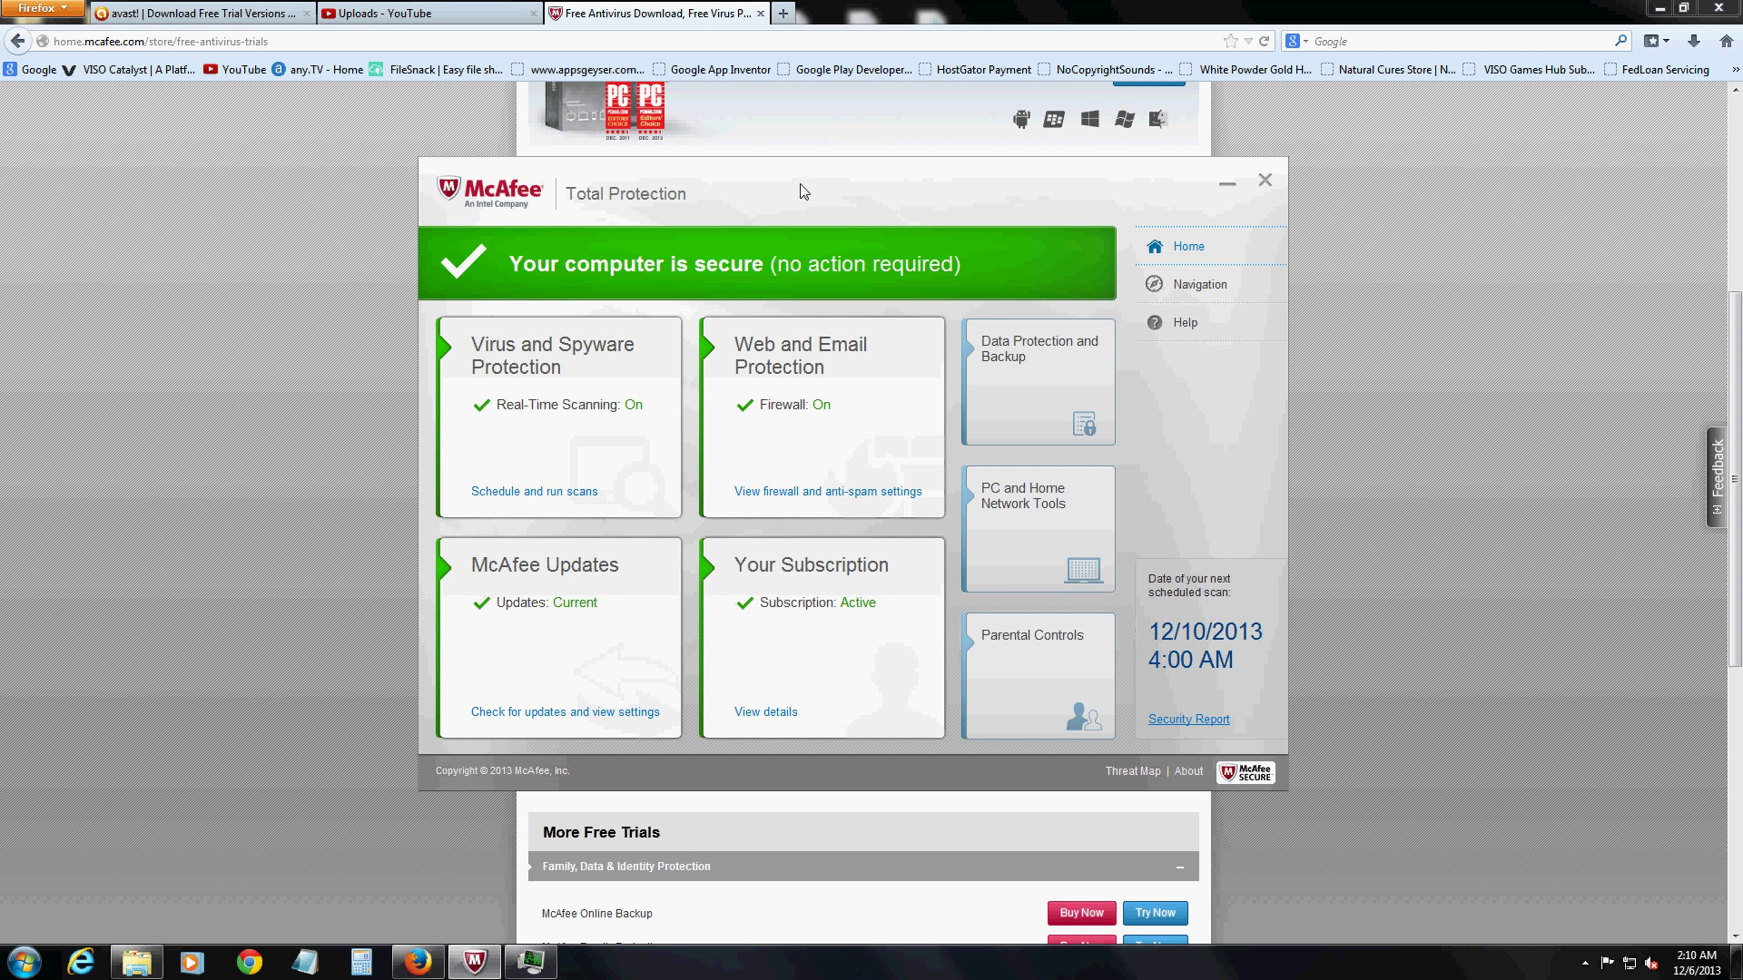
left_click_drag(683, 181, 719, 191)
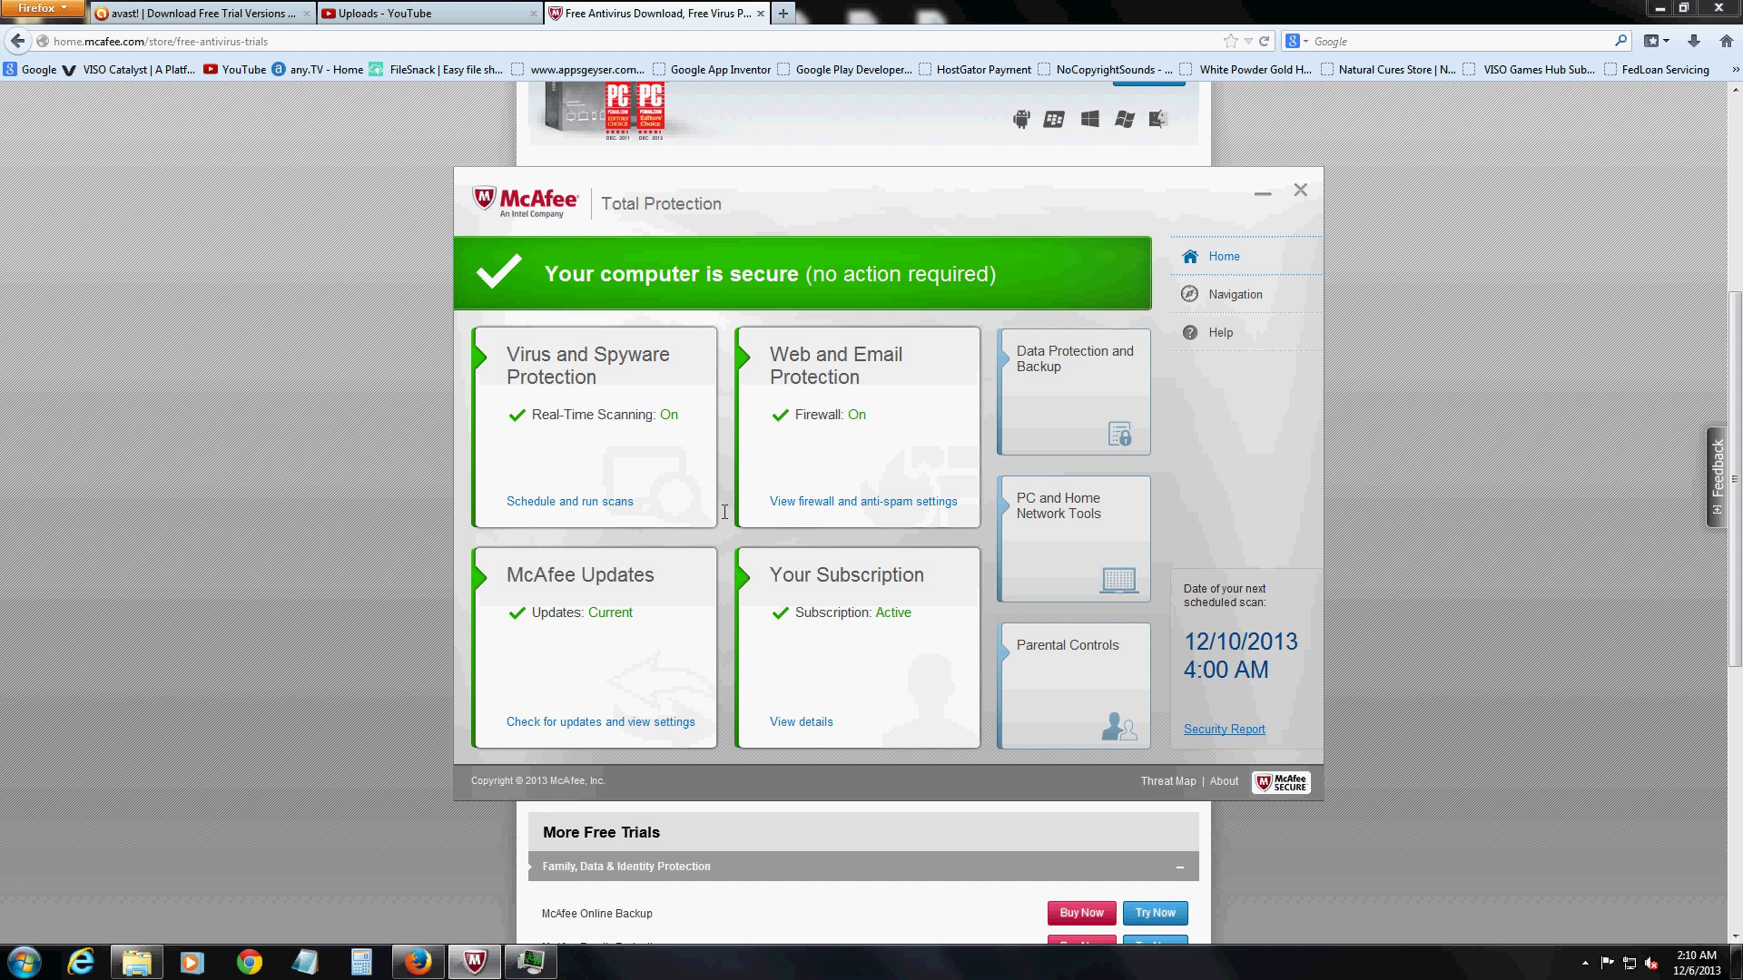
left_click_drag(825, 199, 821, 178)
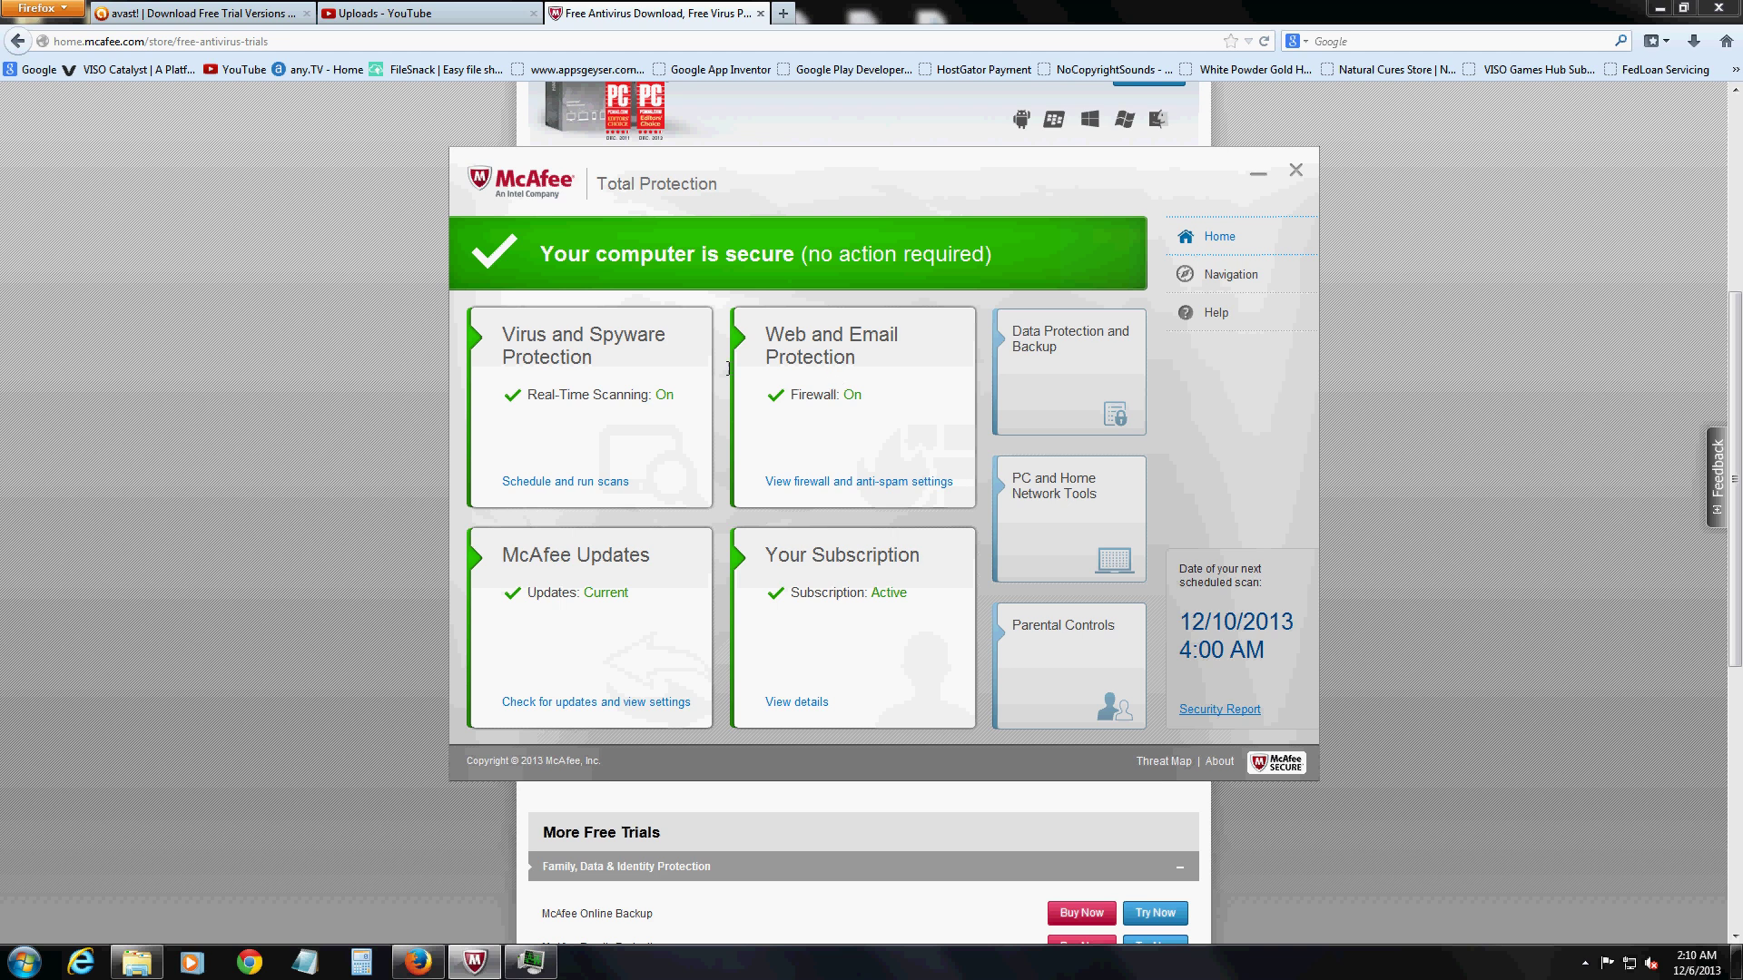
View Virus and Spyware Protection and the quick, full and custom scan options, then return home
left_click(562, 482)
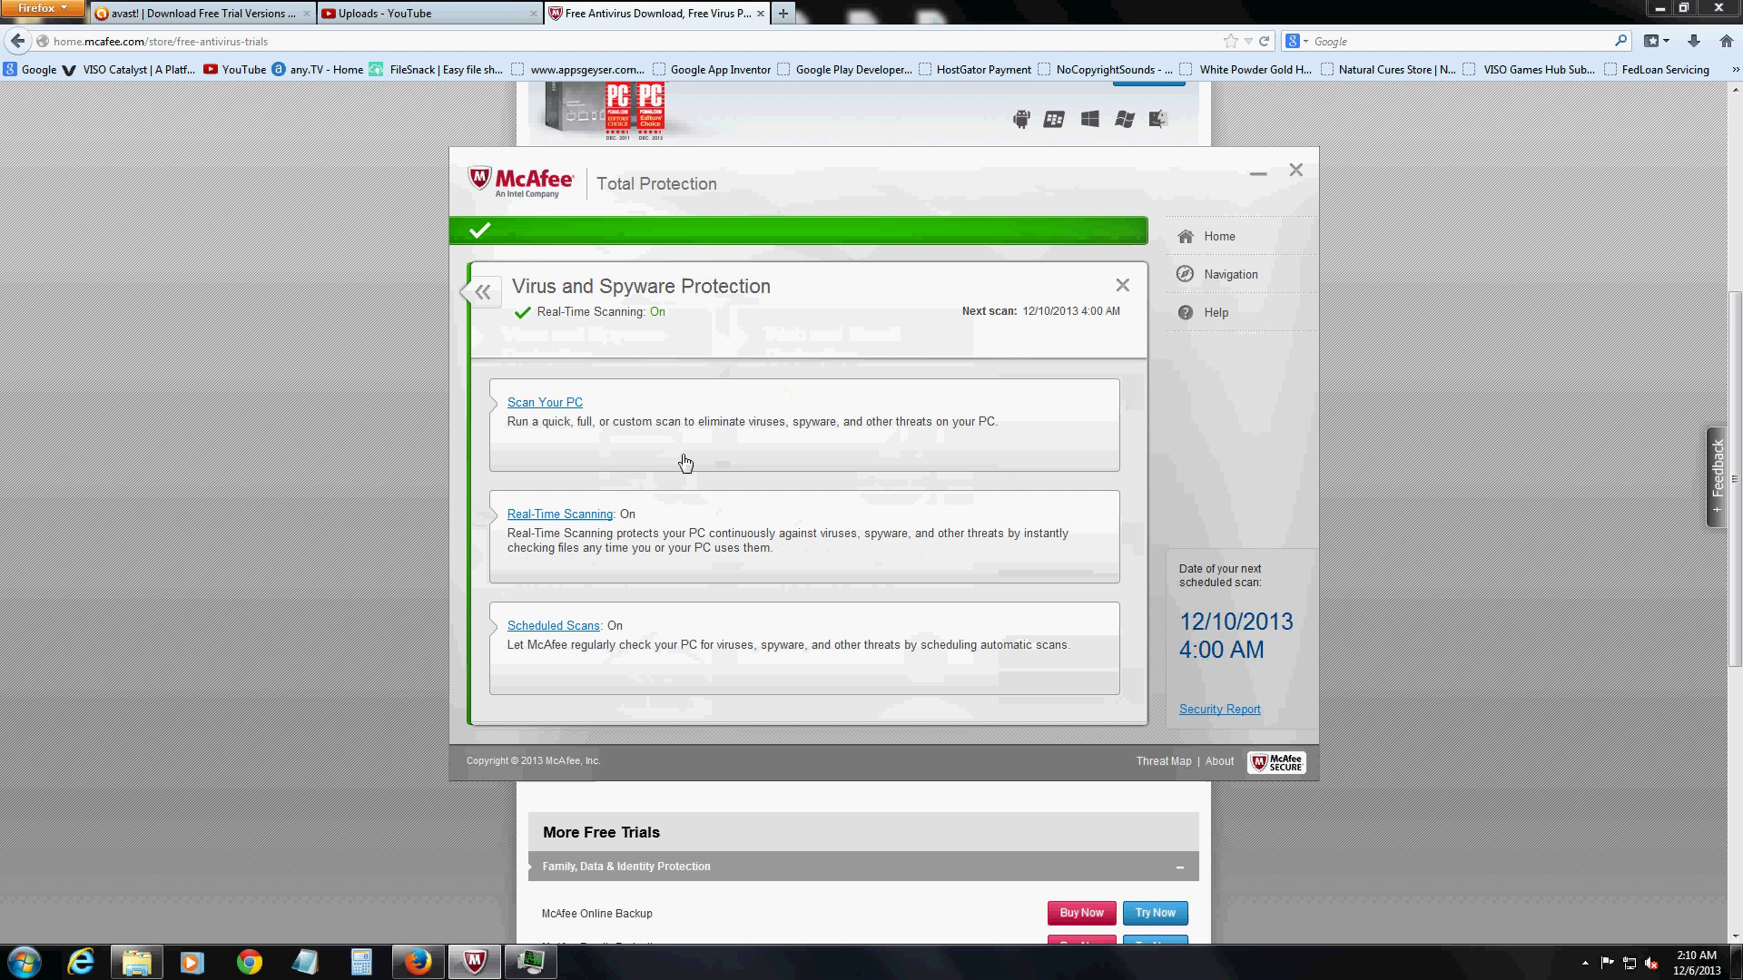
left_click(552, 405)
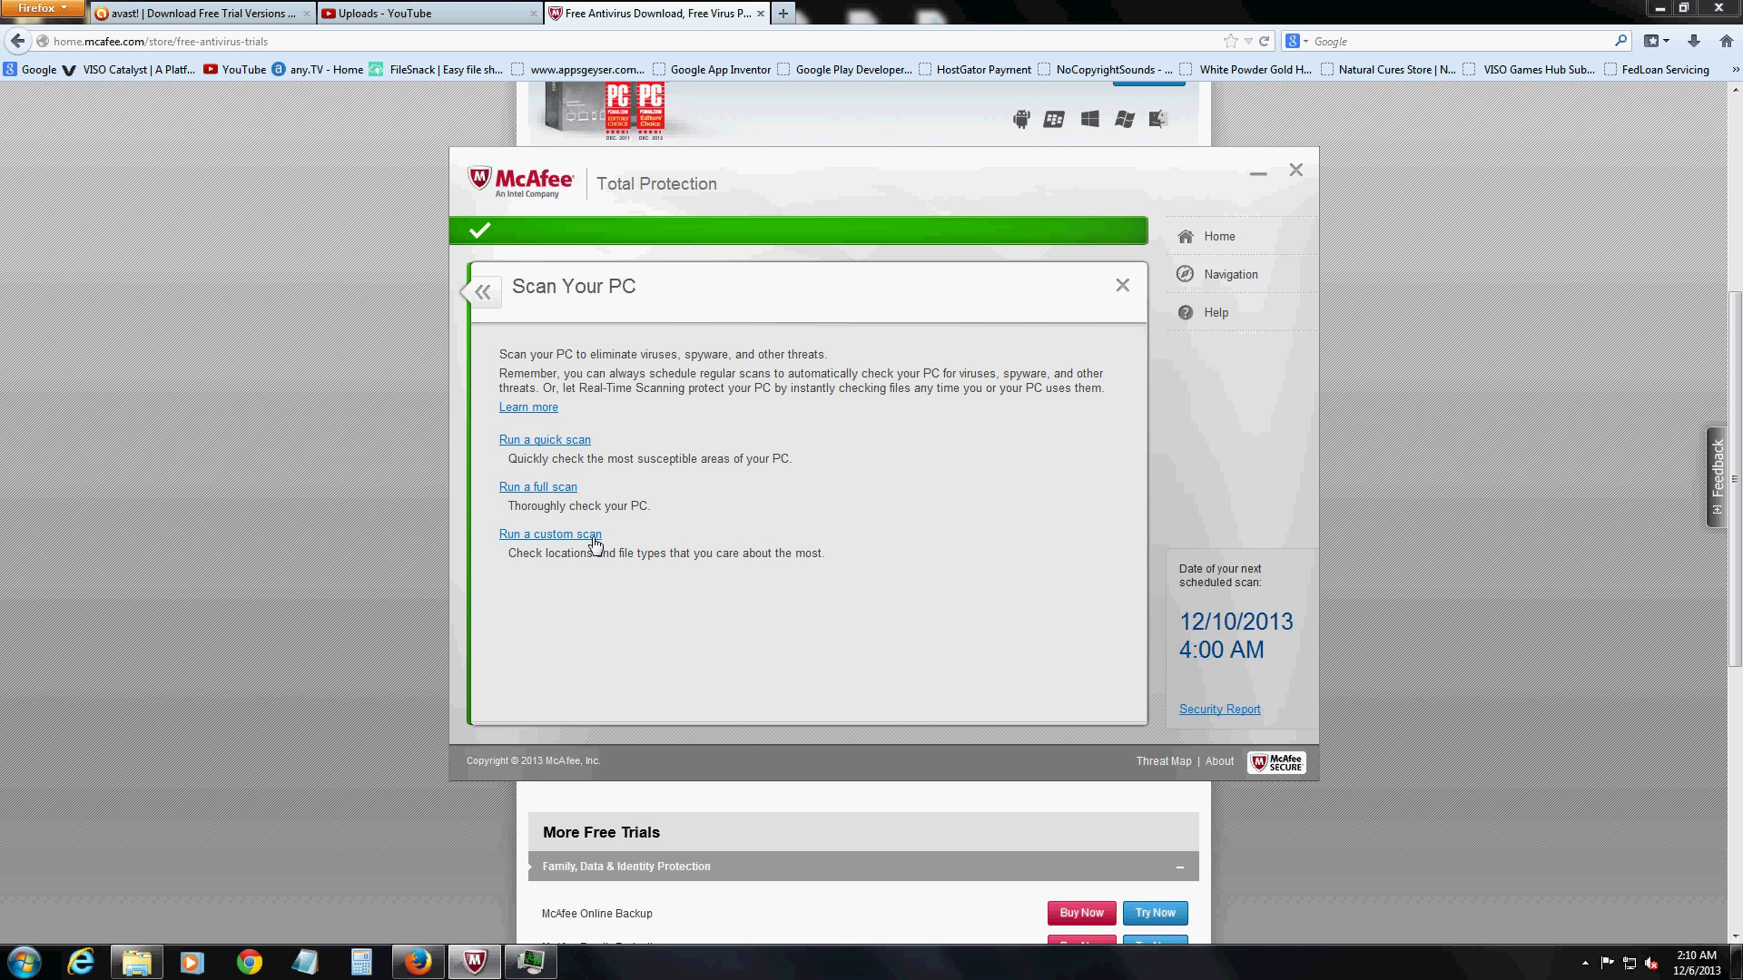
left_click(481, 291)
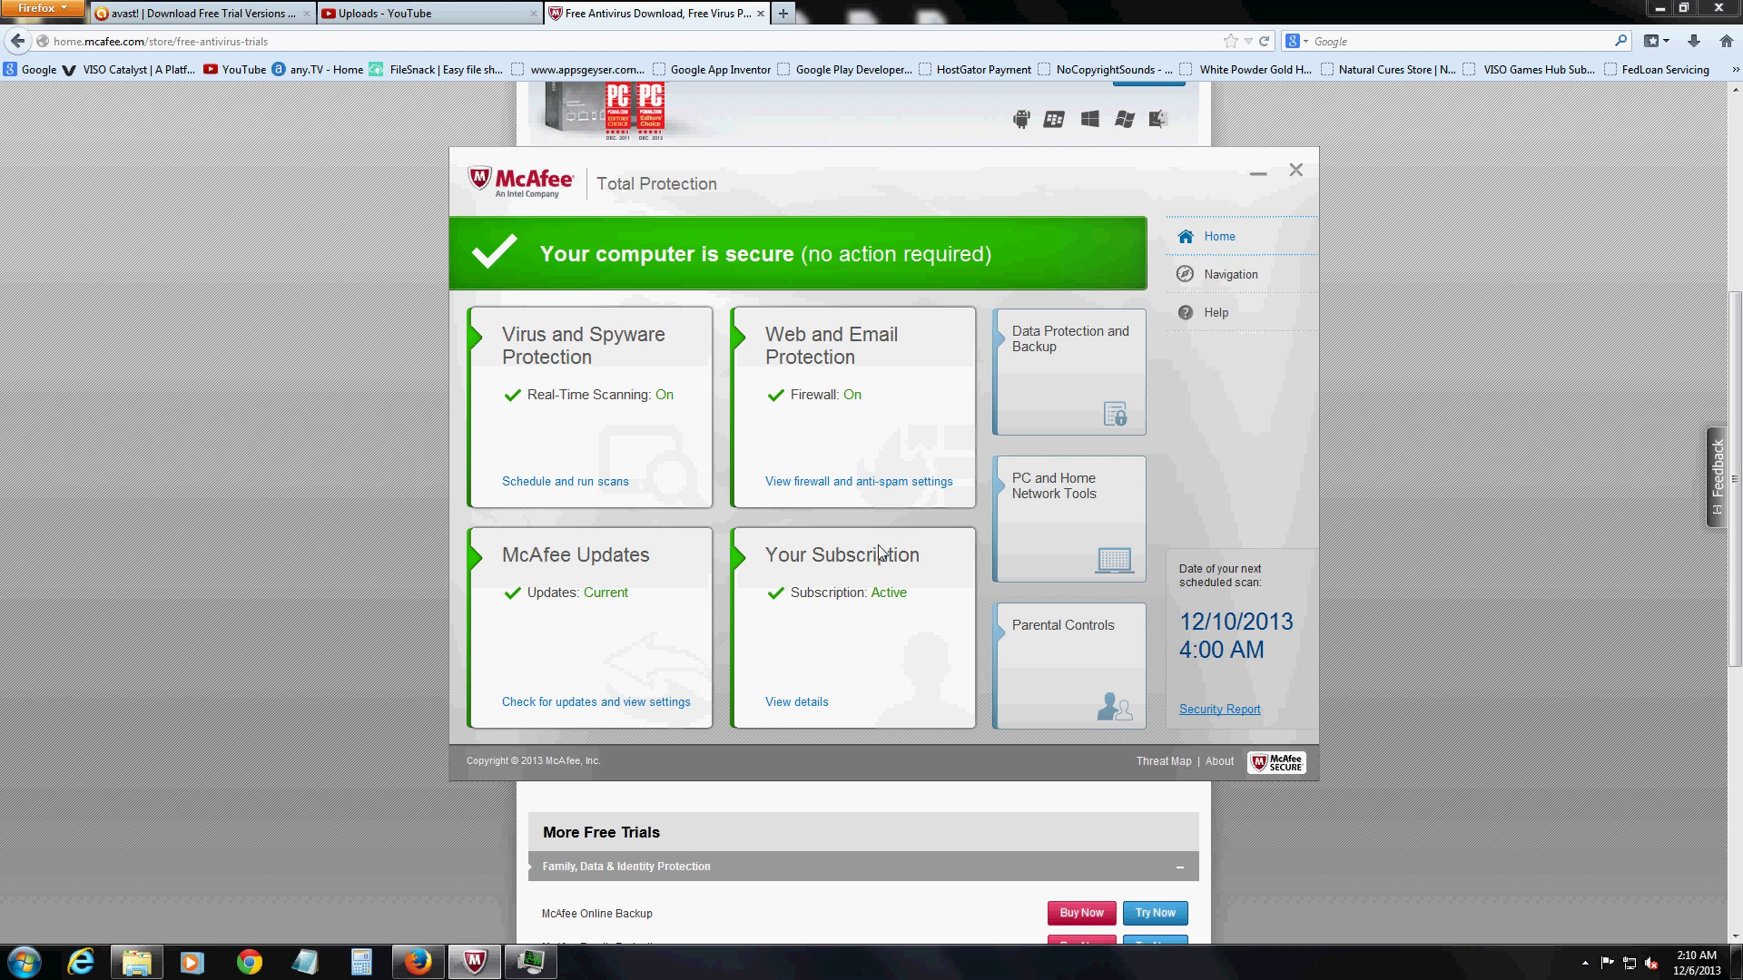
Review Web and Email Protection's firewall, anti-spam and SiteAdvisor LIVE details, then return home
left_click(818, 481)
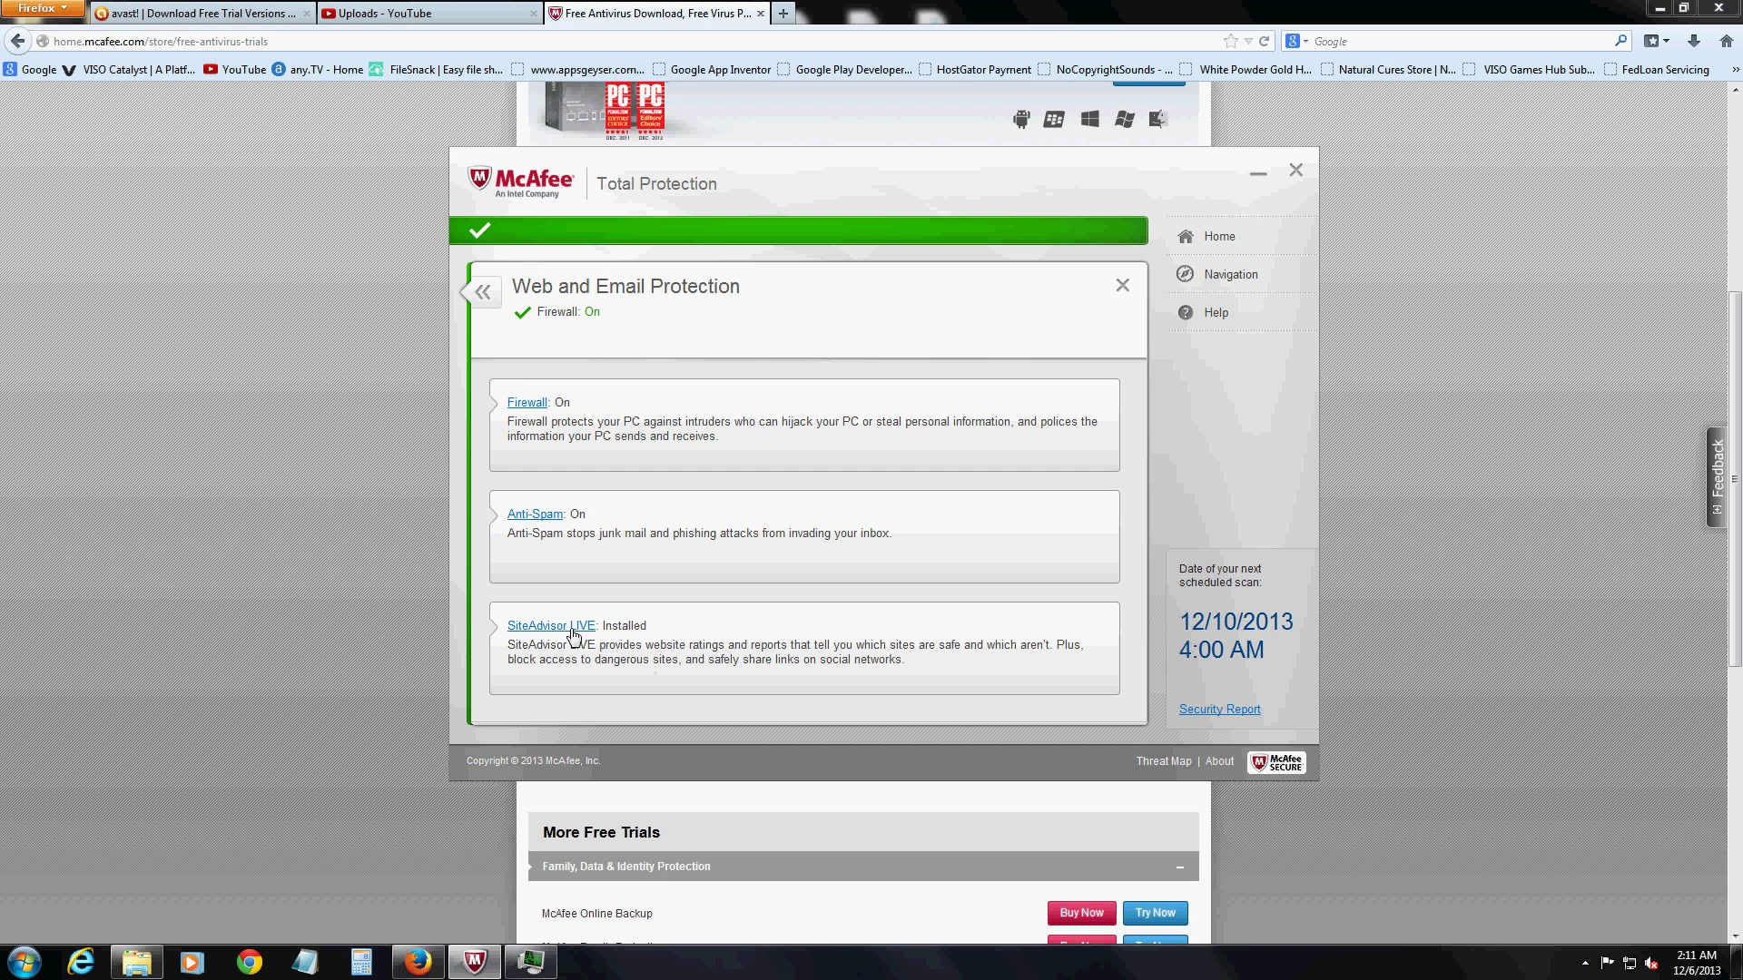
left_click(482, 299)
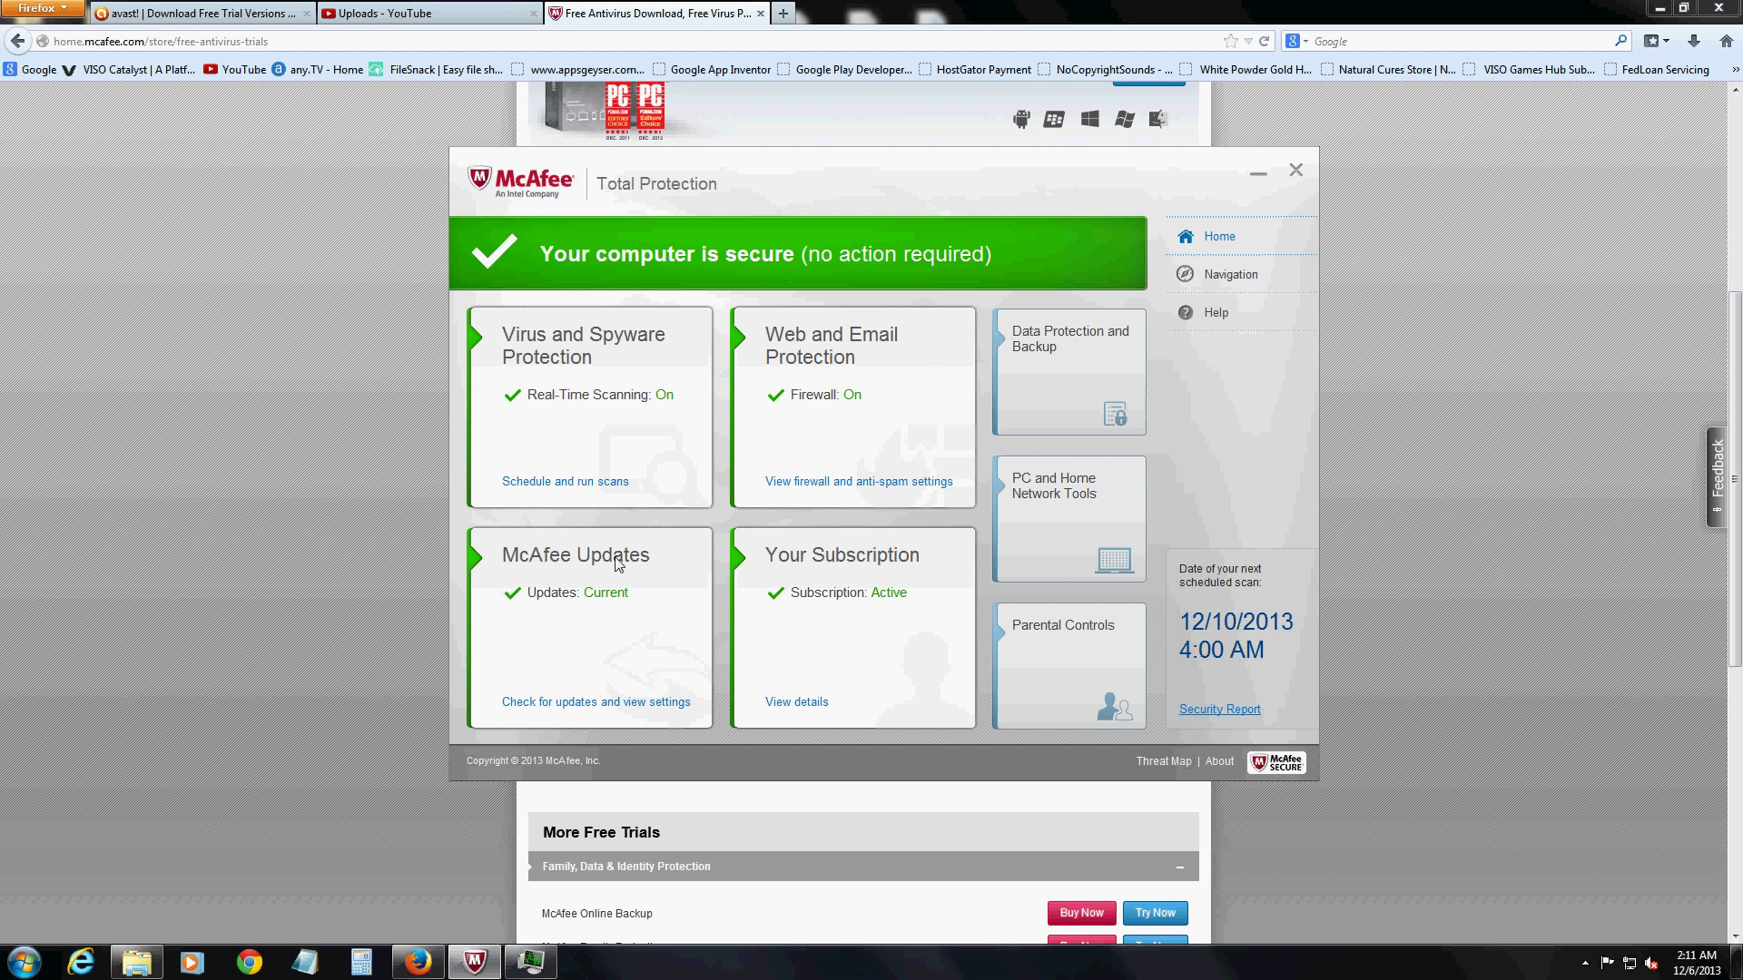
Check the McAfee Updates details on update checks and settings, then return to the dashboard
left_click(561, 704)
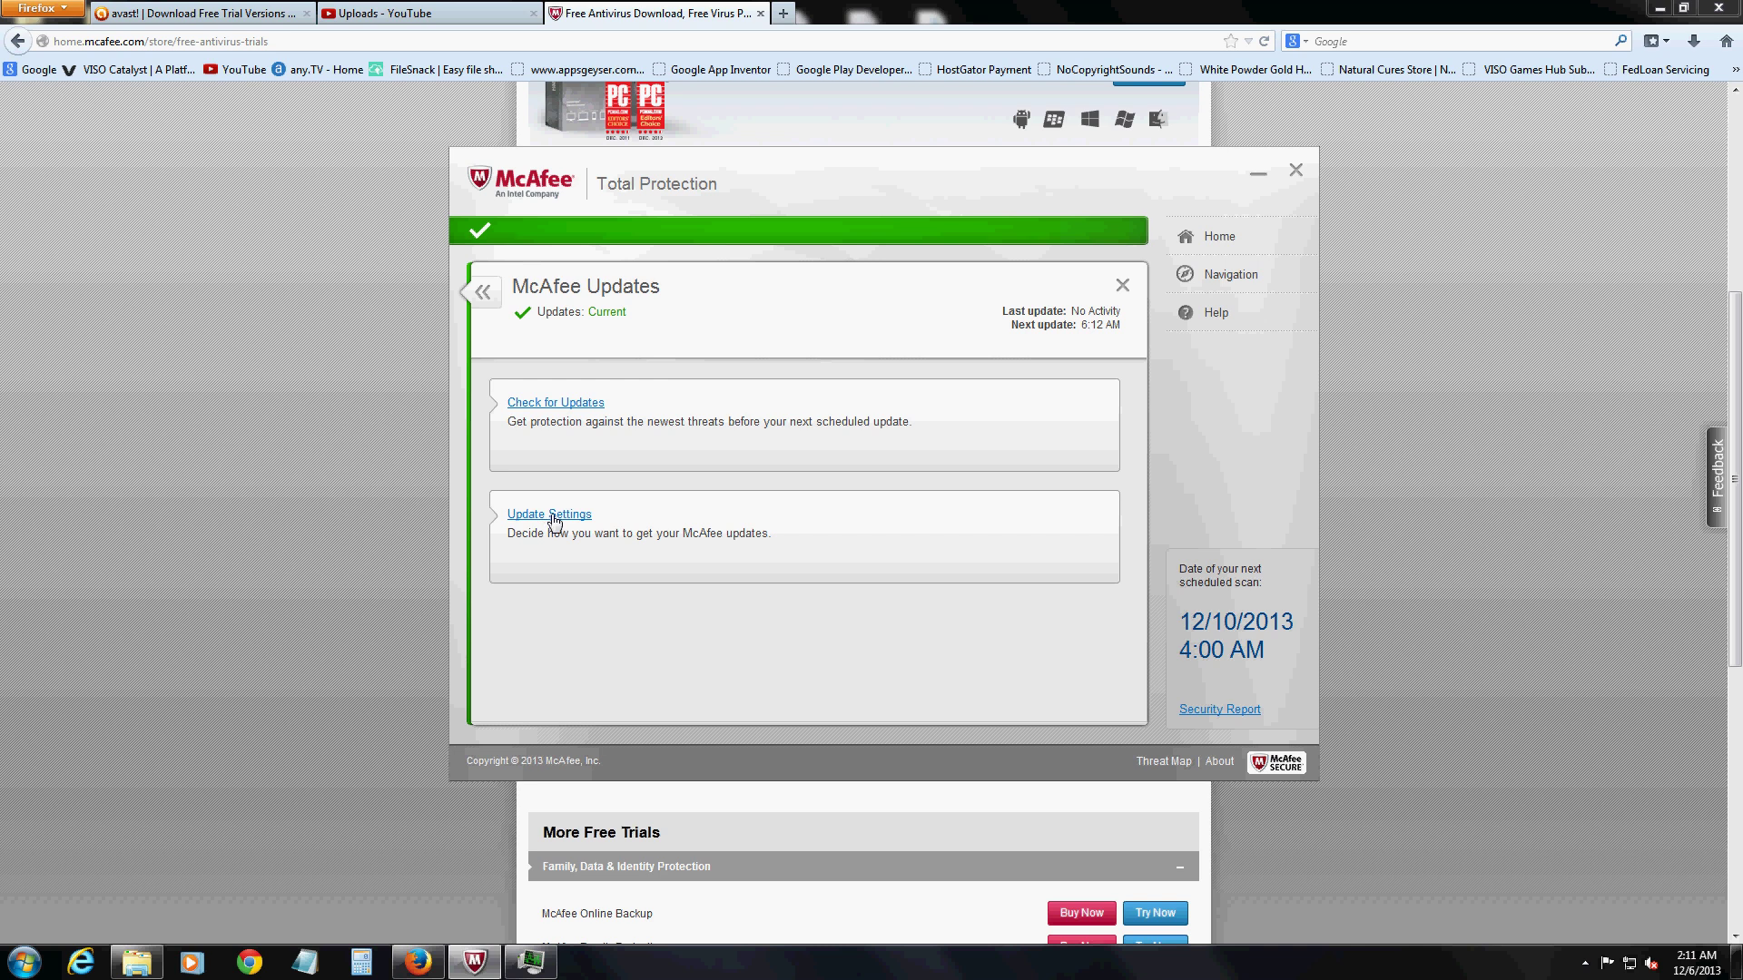
left_click(482, 292)
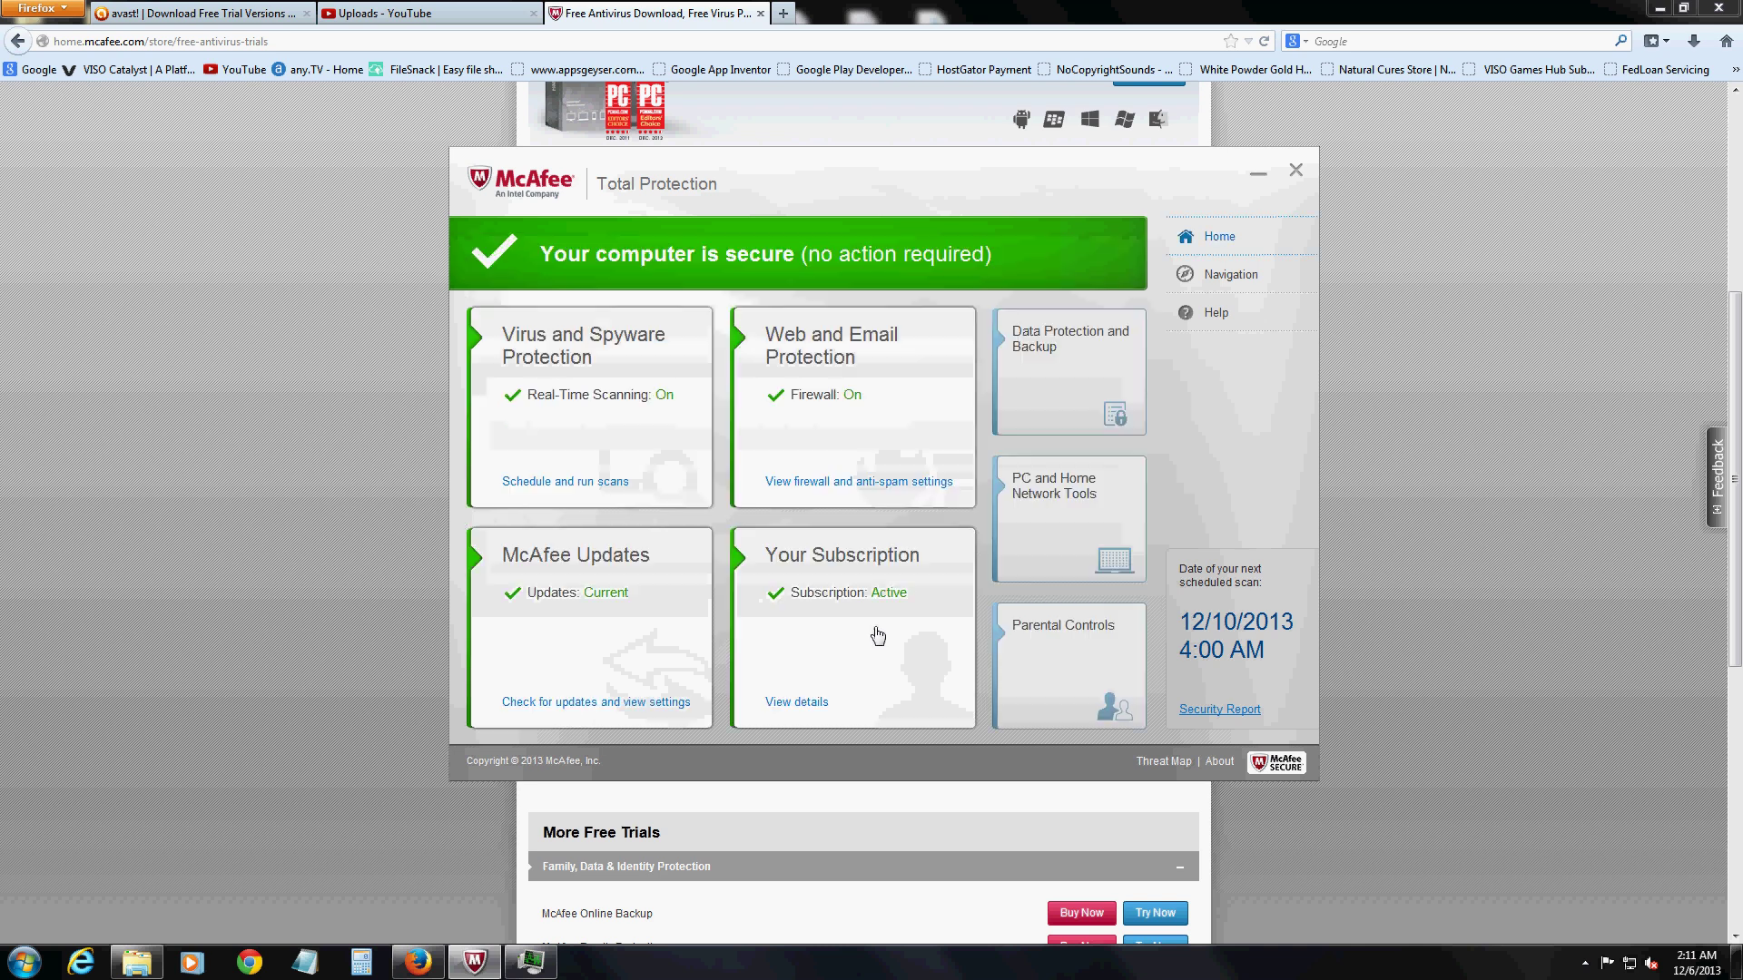
left_click(798, 705)
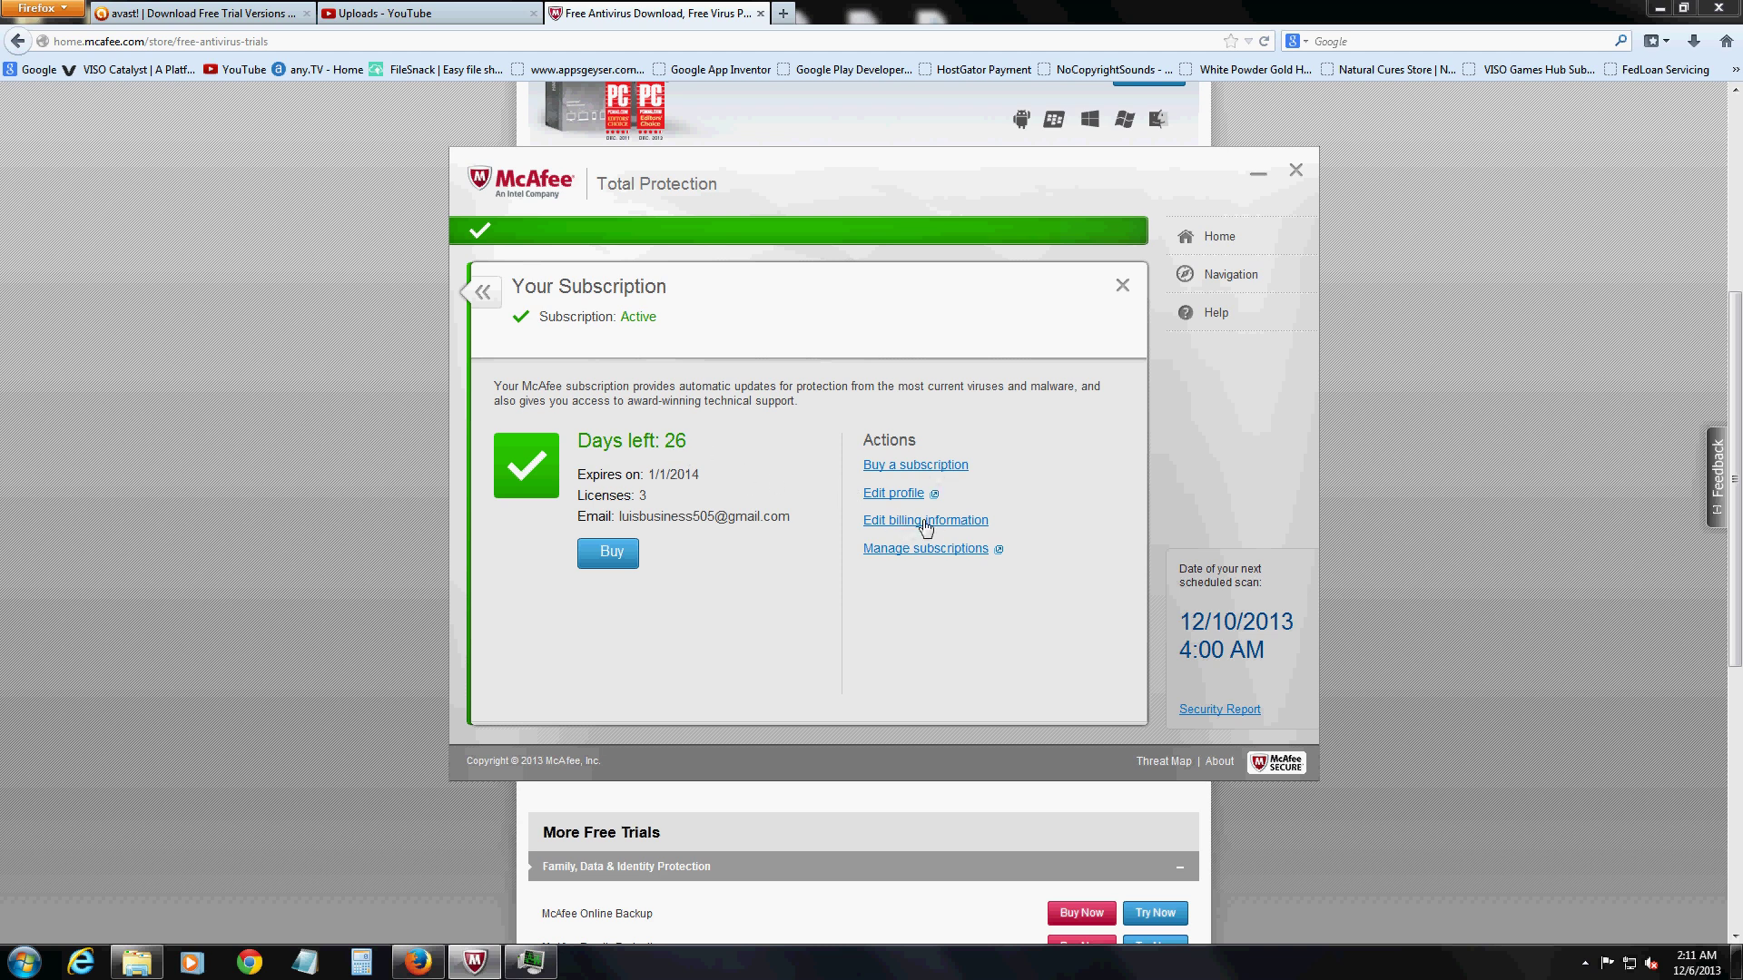
left_click(482, 291)
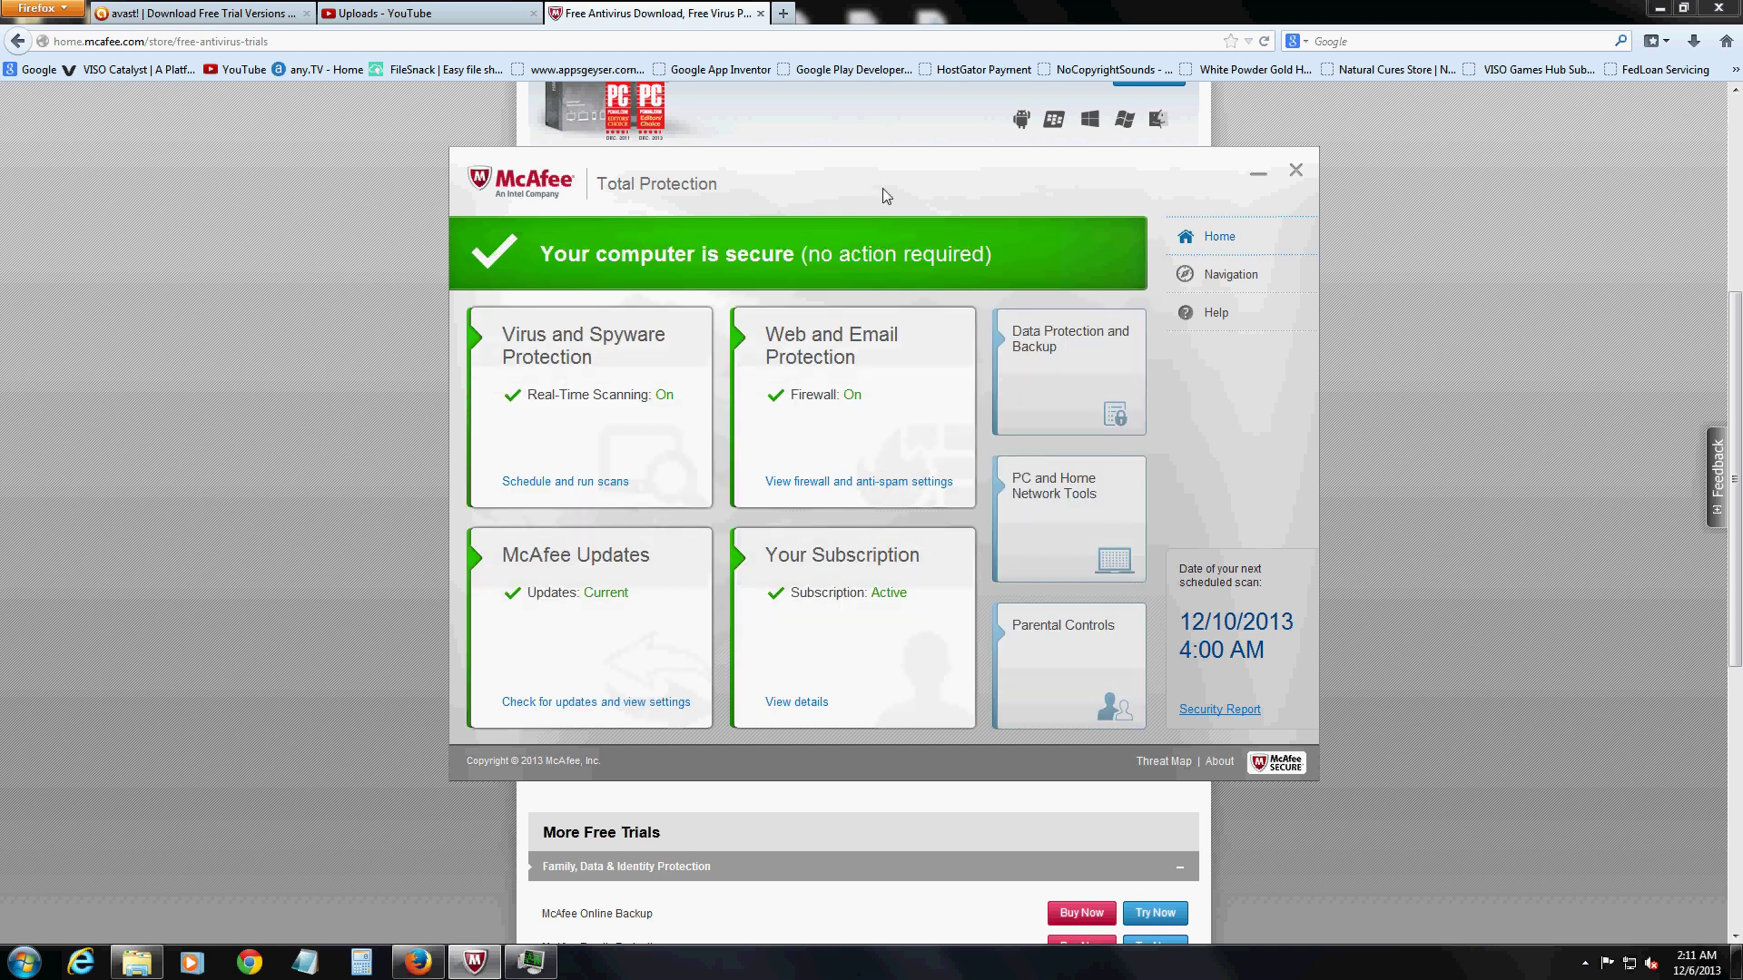
left_click_drag(882, 189, 892, 194)
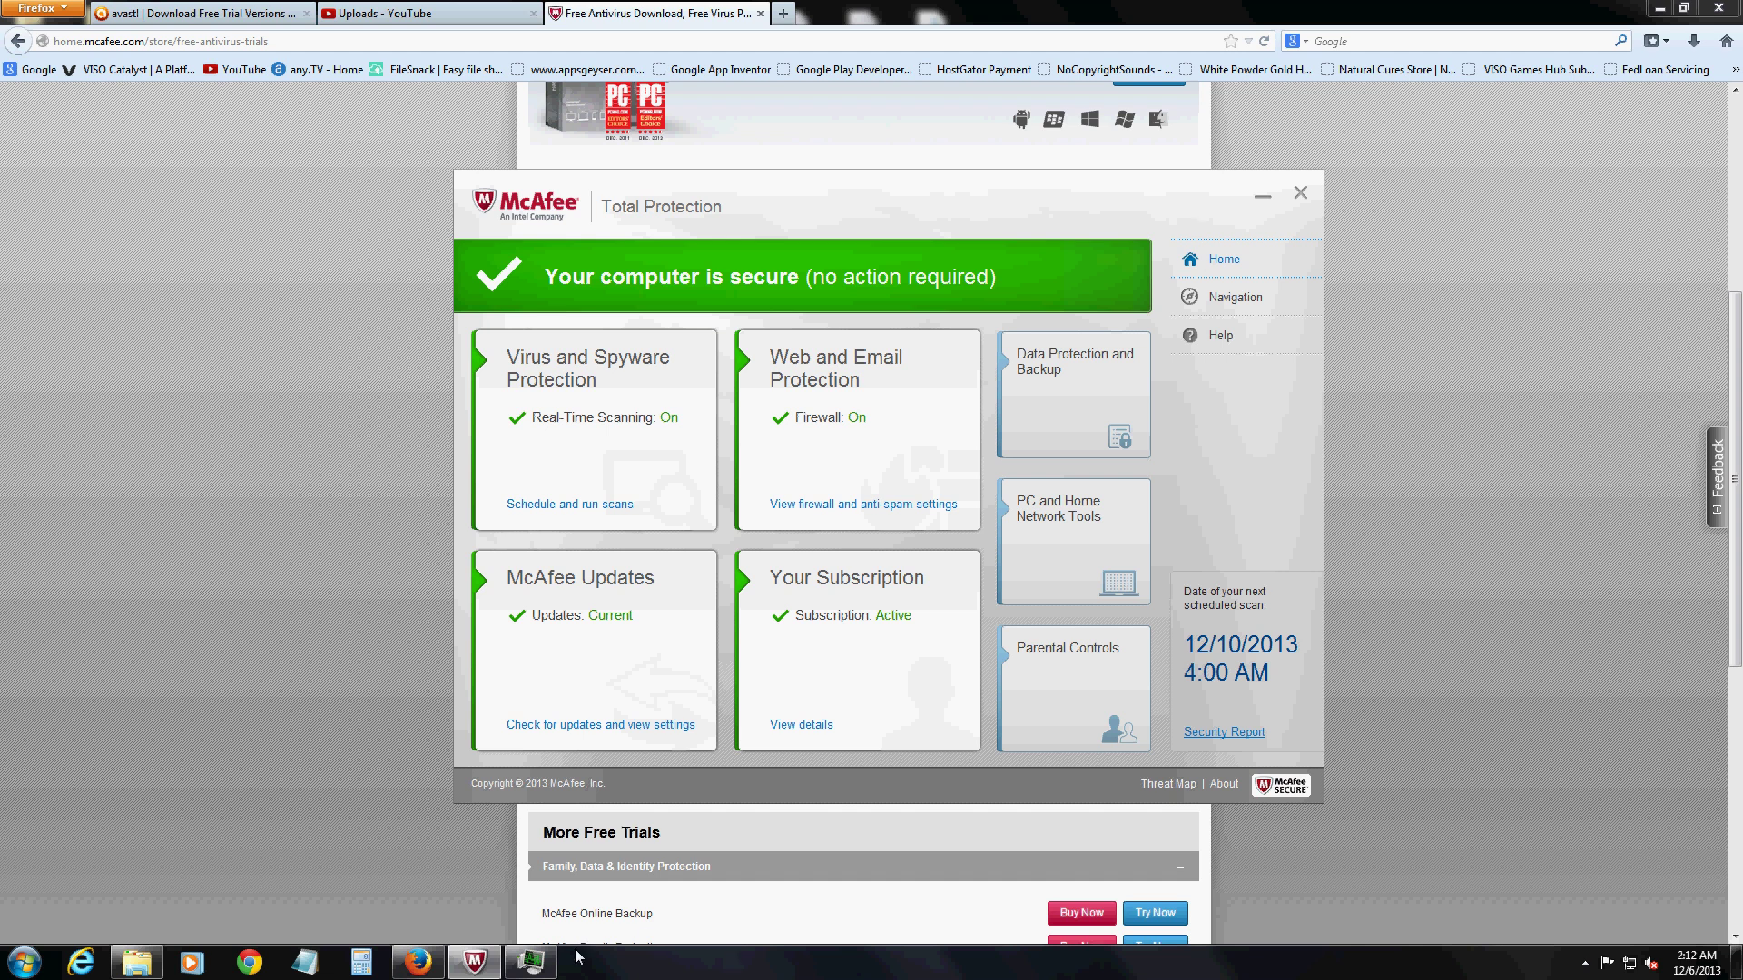
left_click(531, 961)
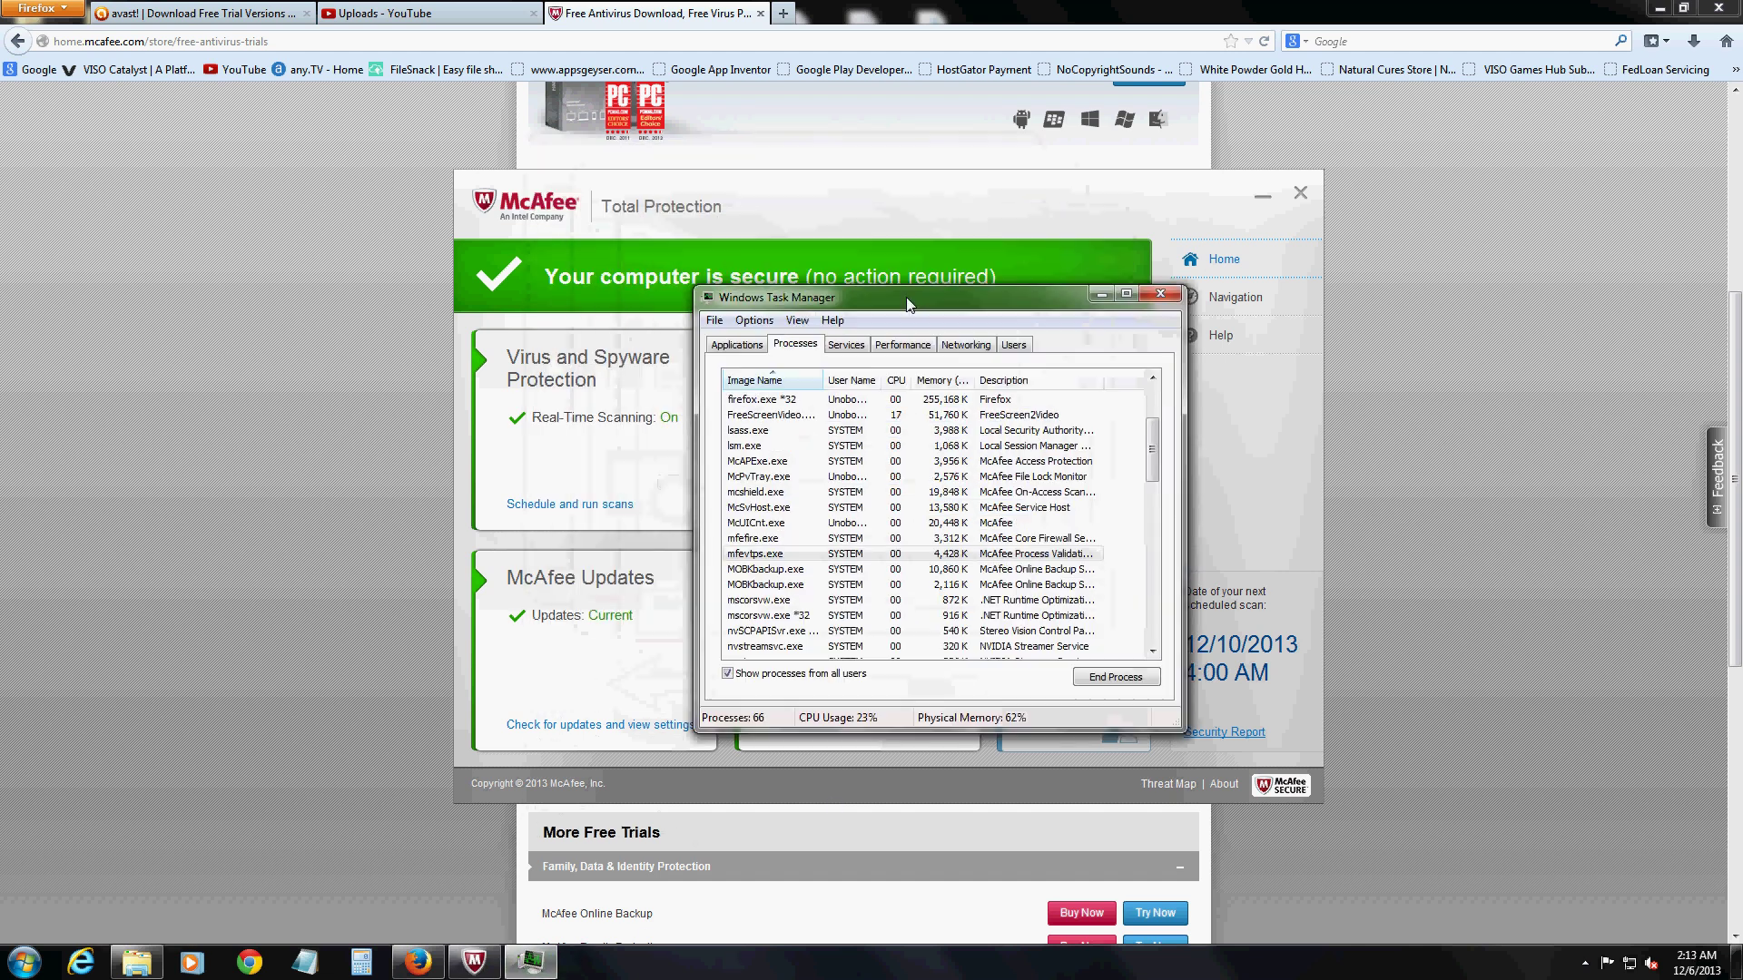
left_click_drag(909, 302, 939, 333)
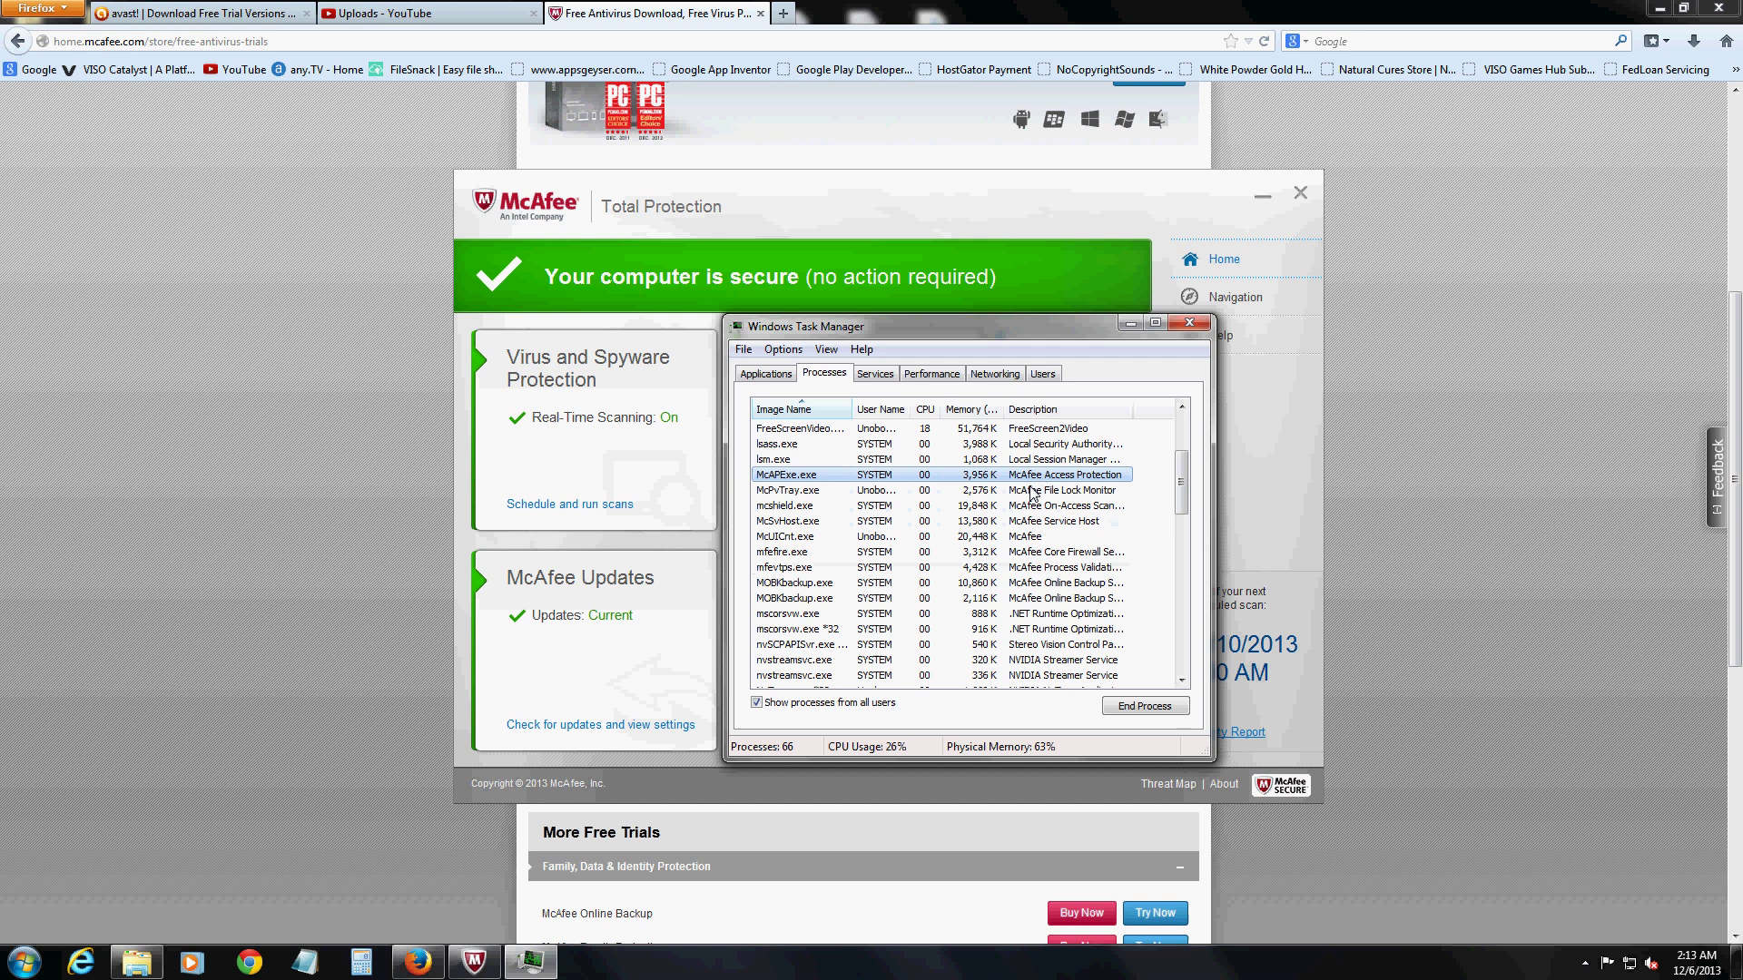
left_click(1032, 505)
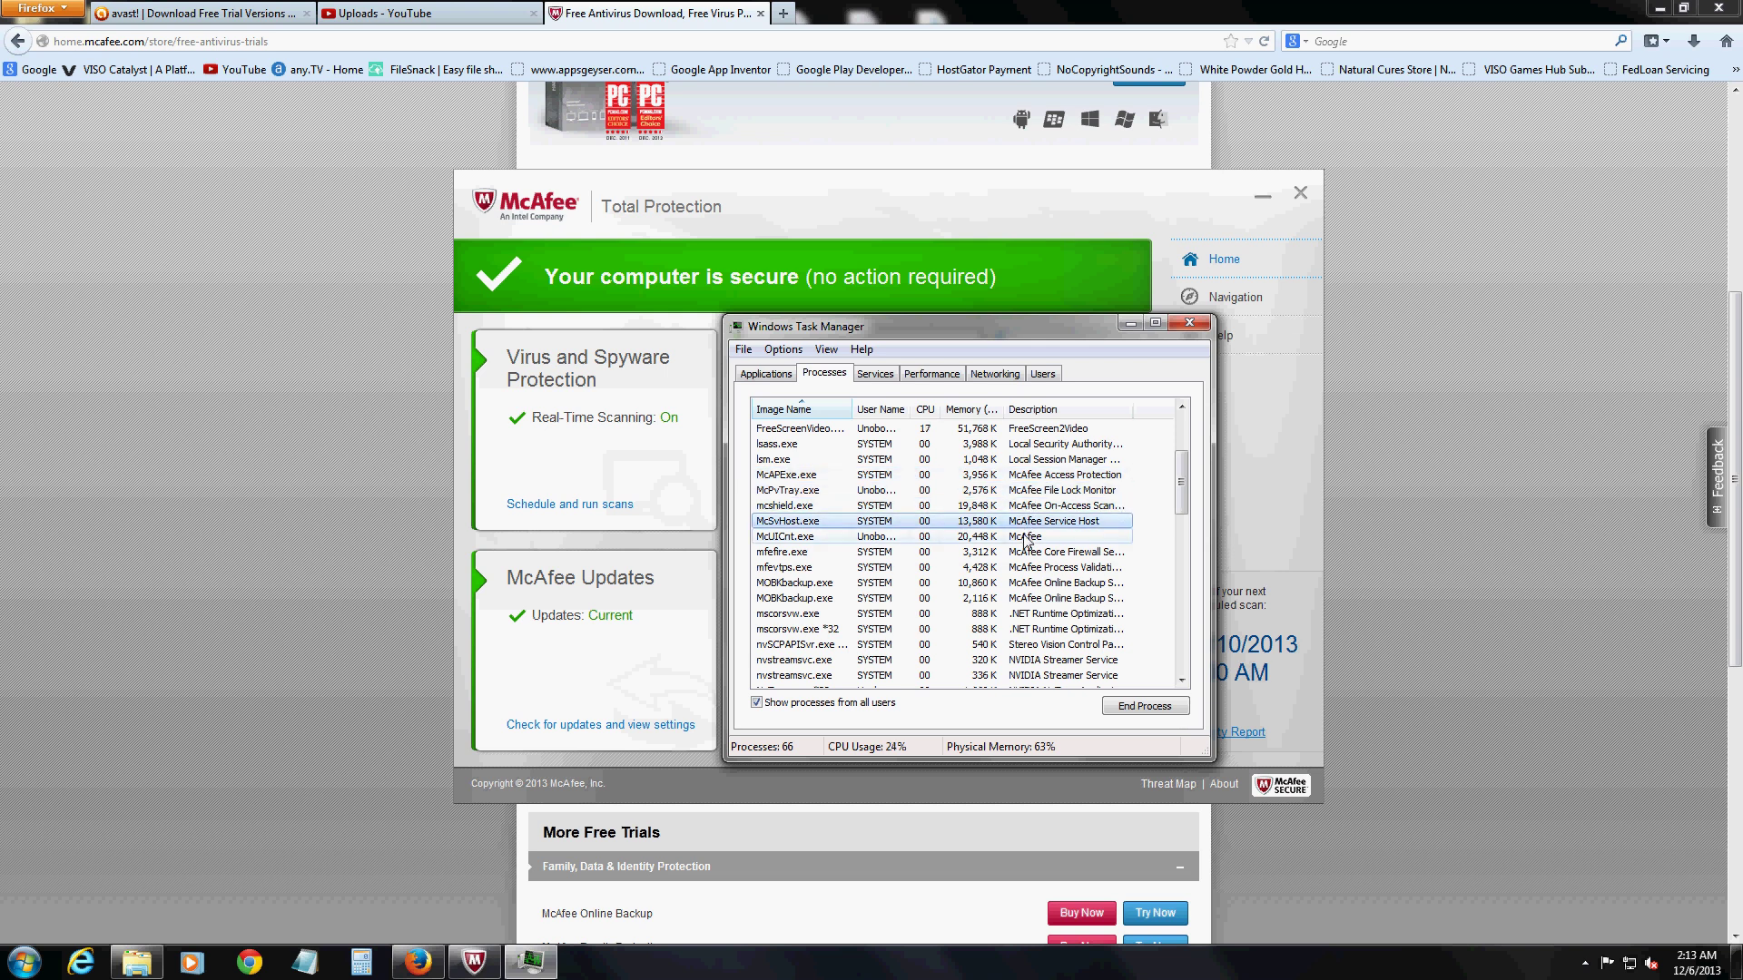
left_click(1035, 567)
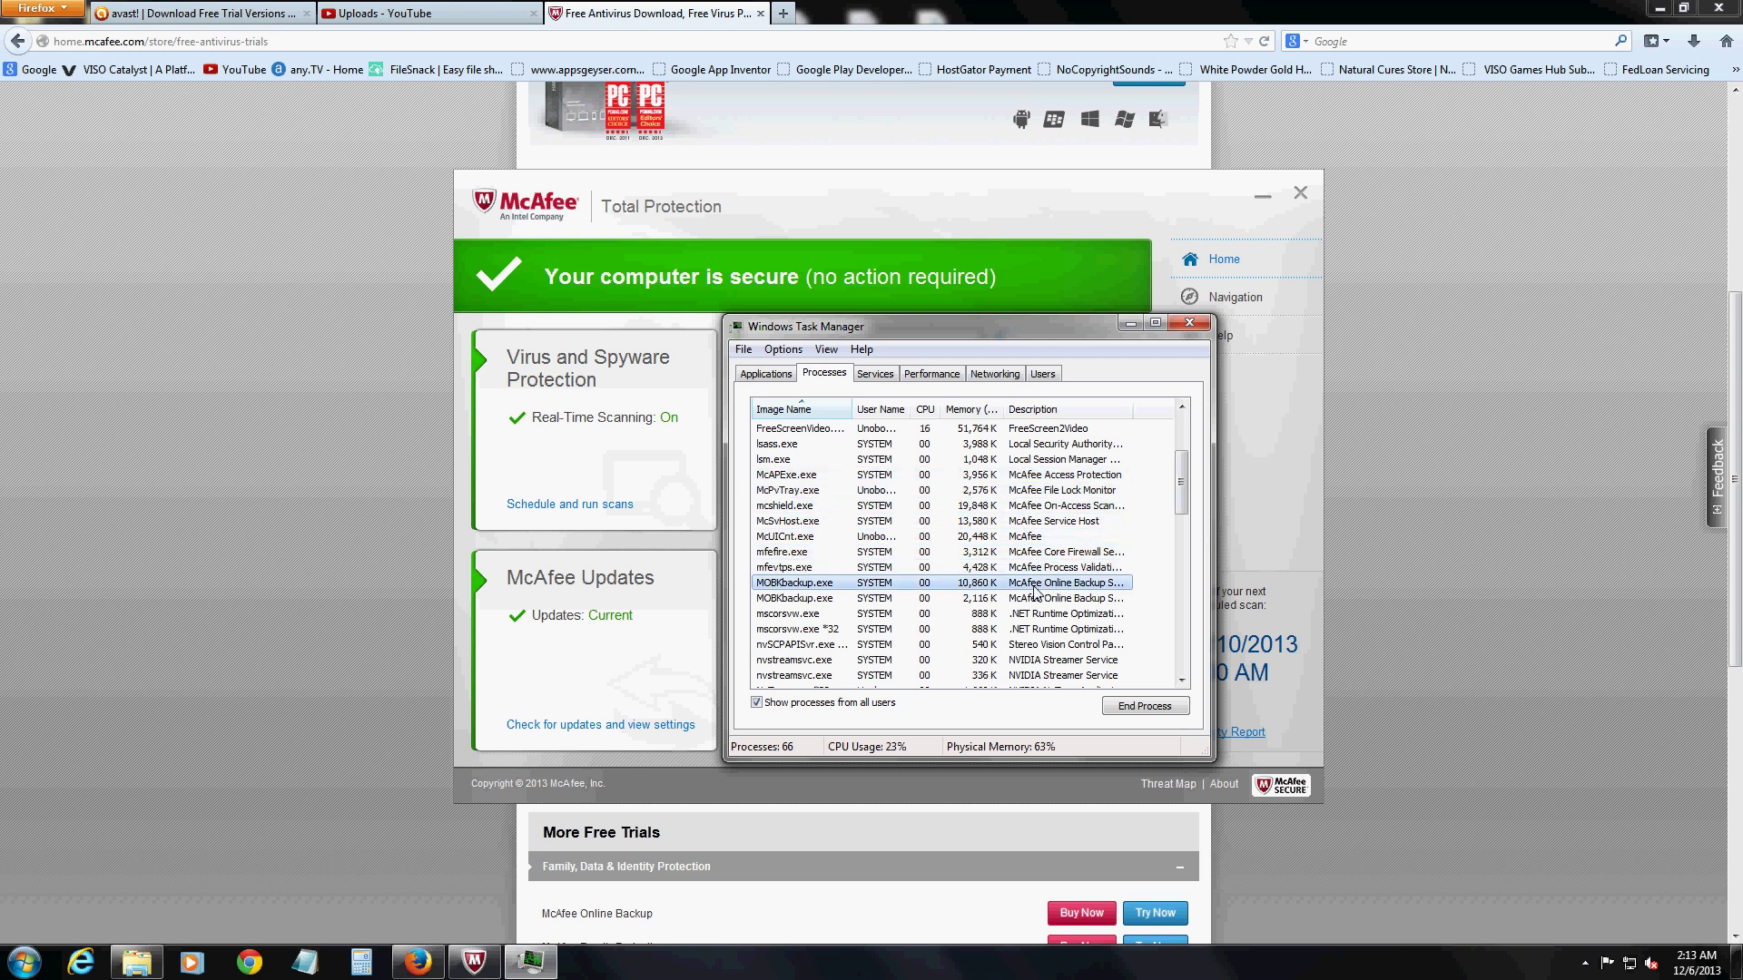
left_click(1038, 598)
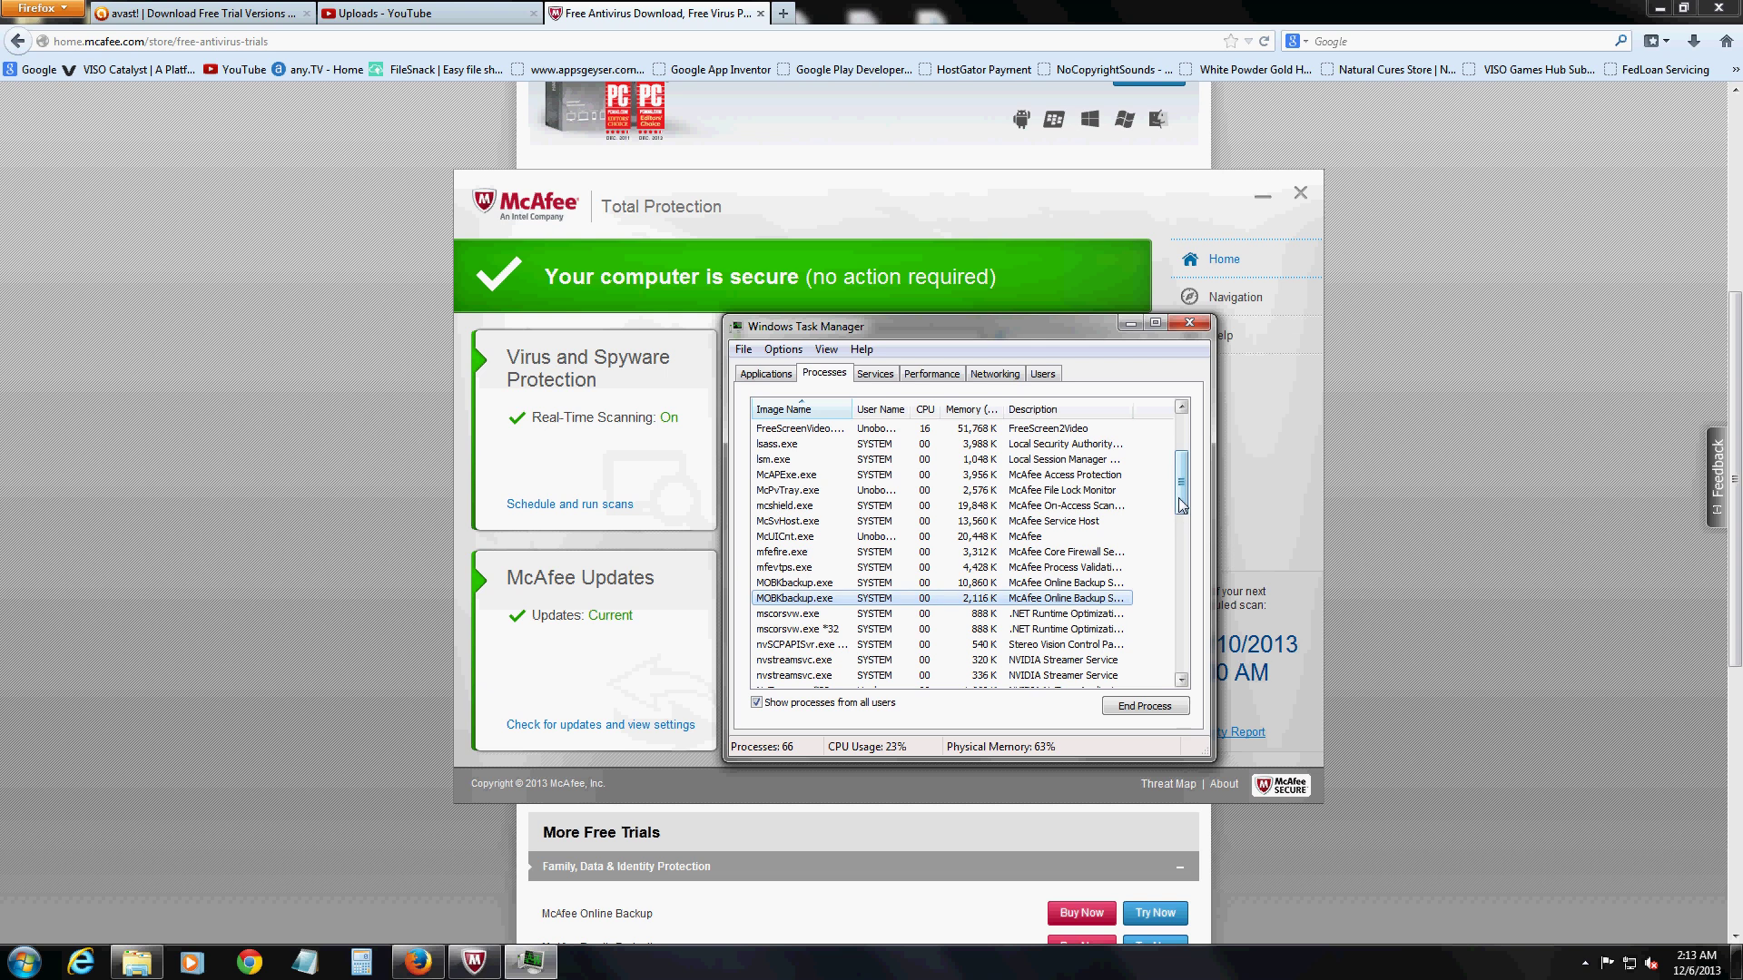
left_click(844, 569)
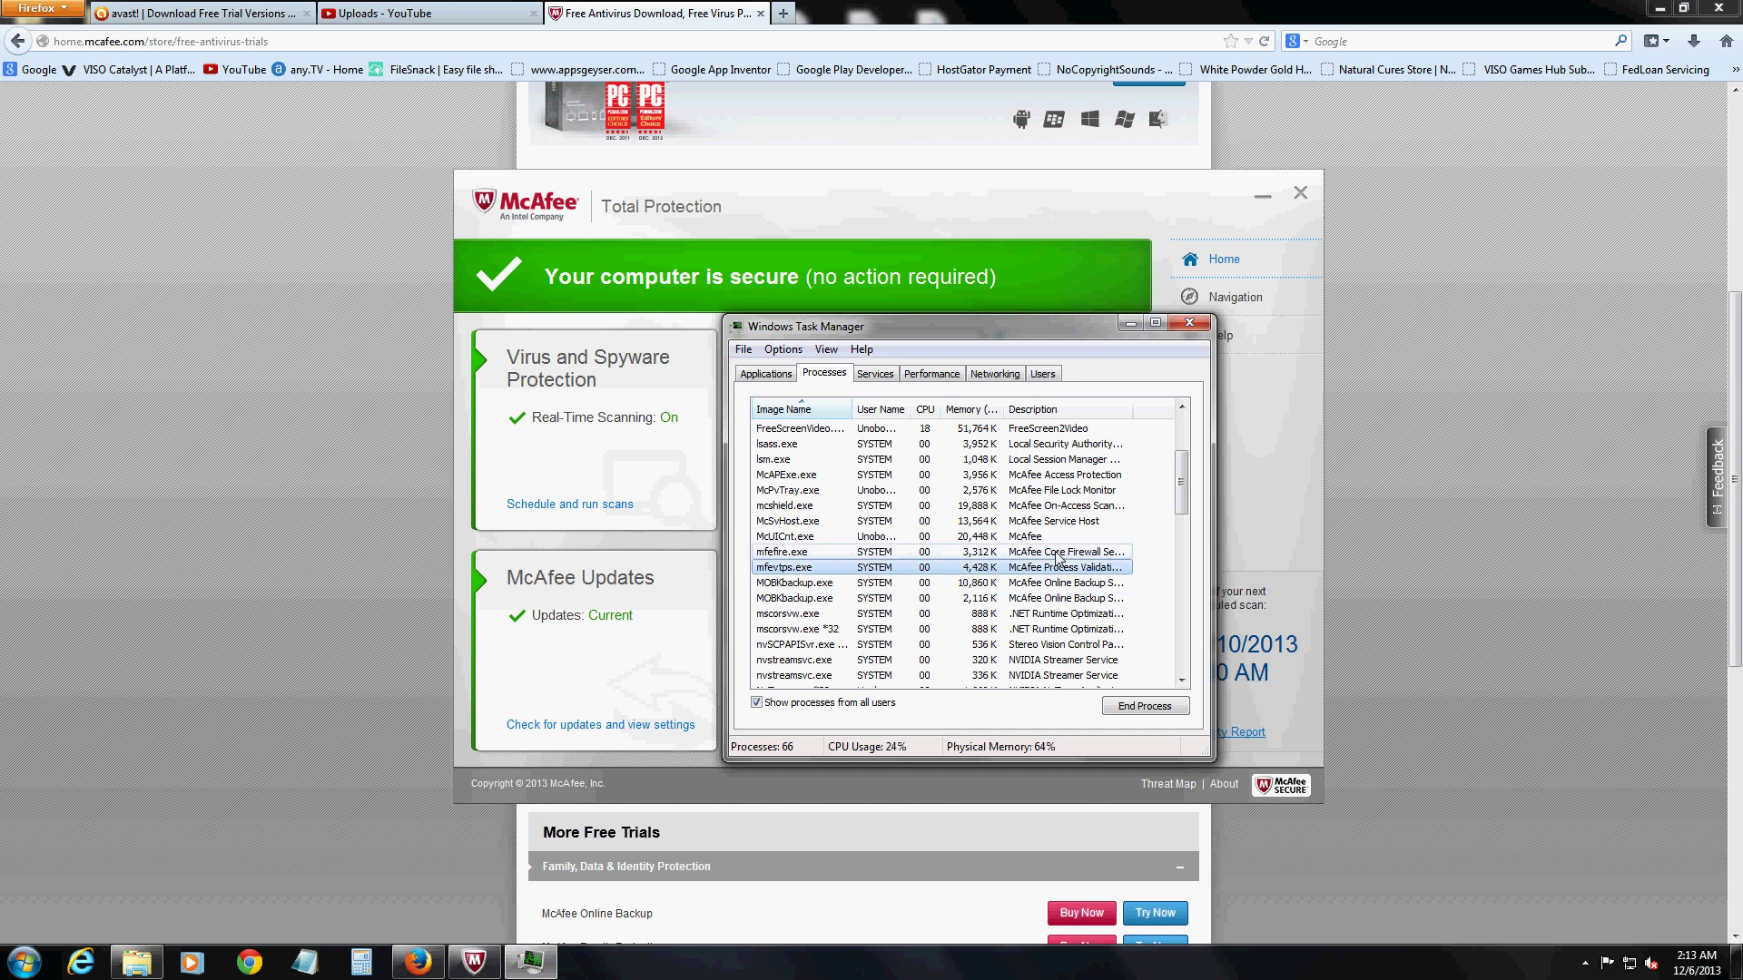
left_click(1058, 554)
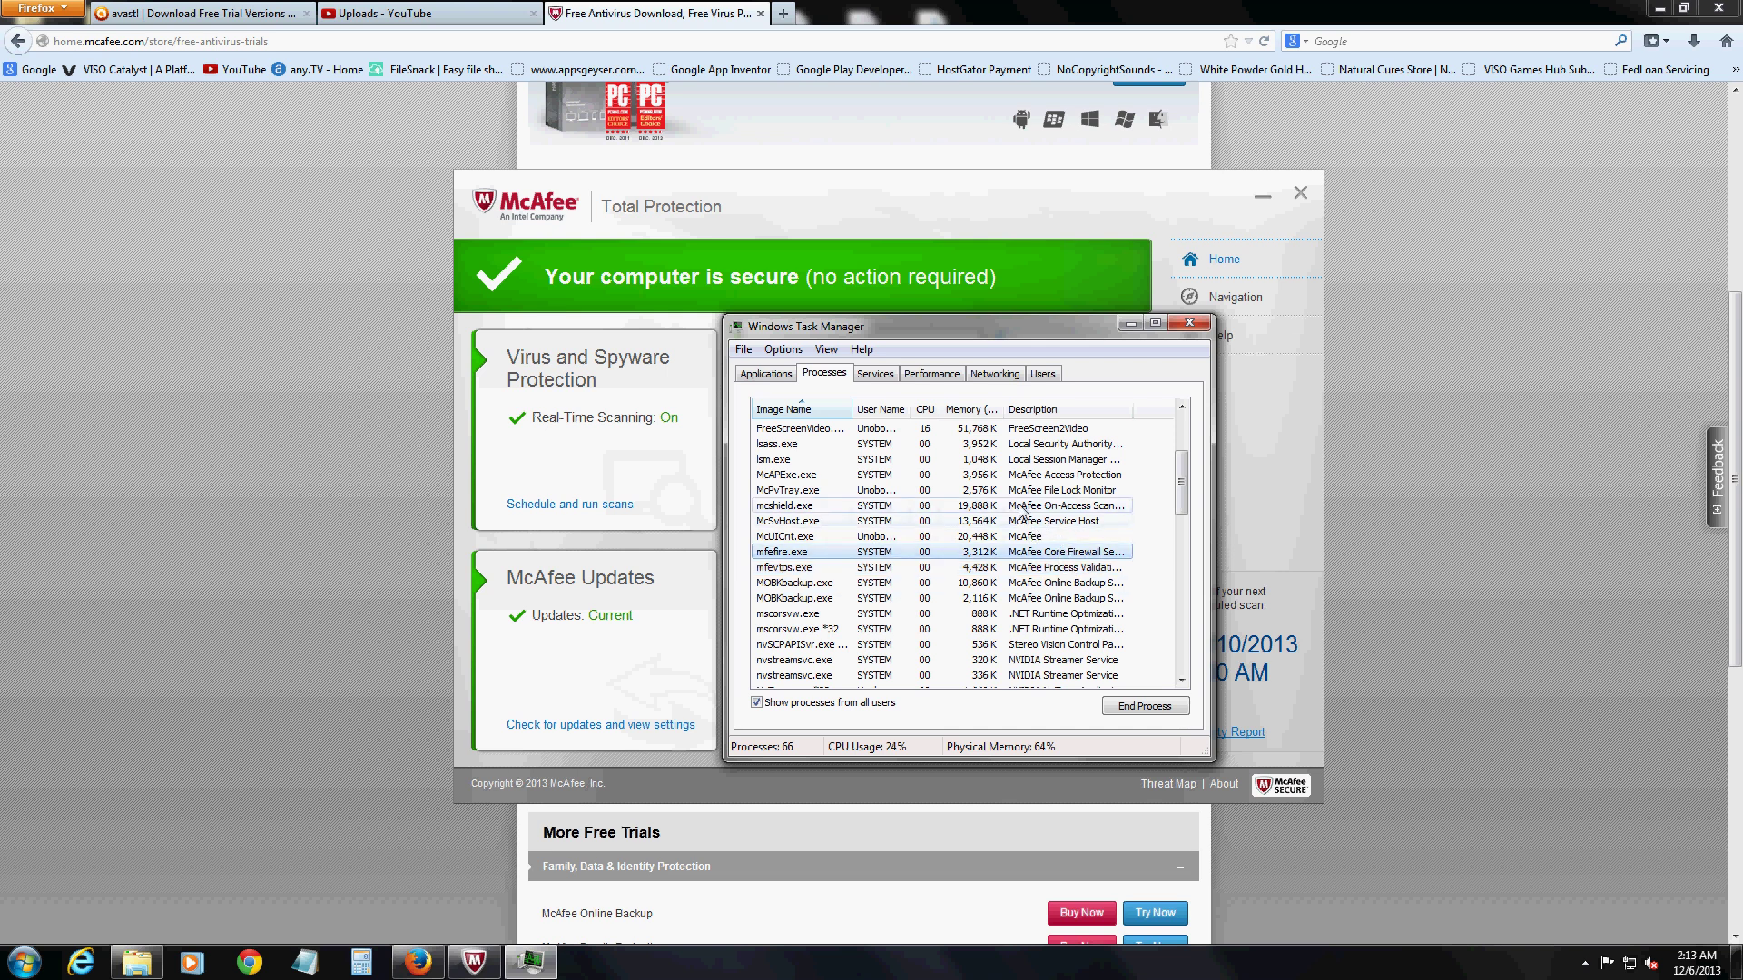
left_click(996, 475)
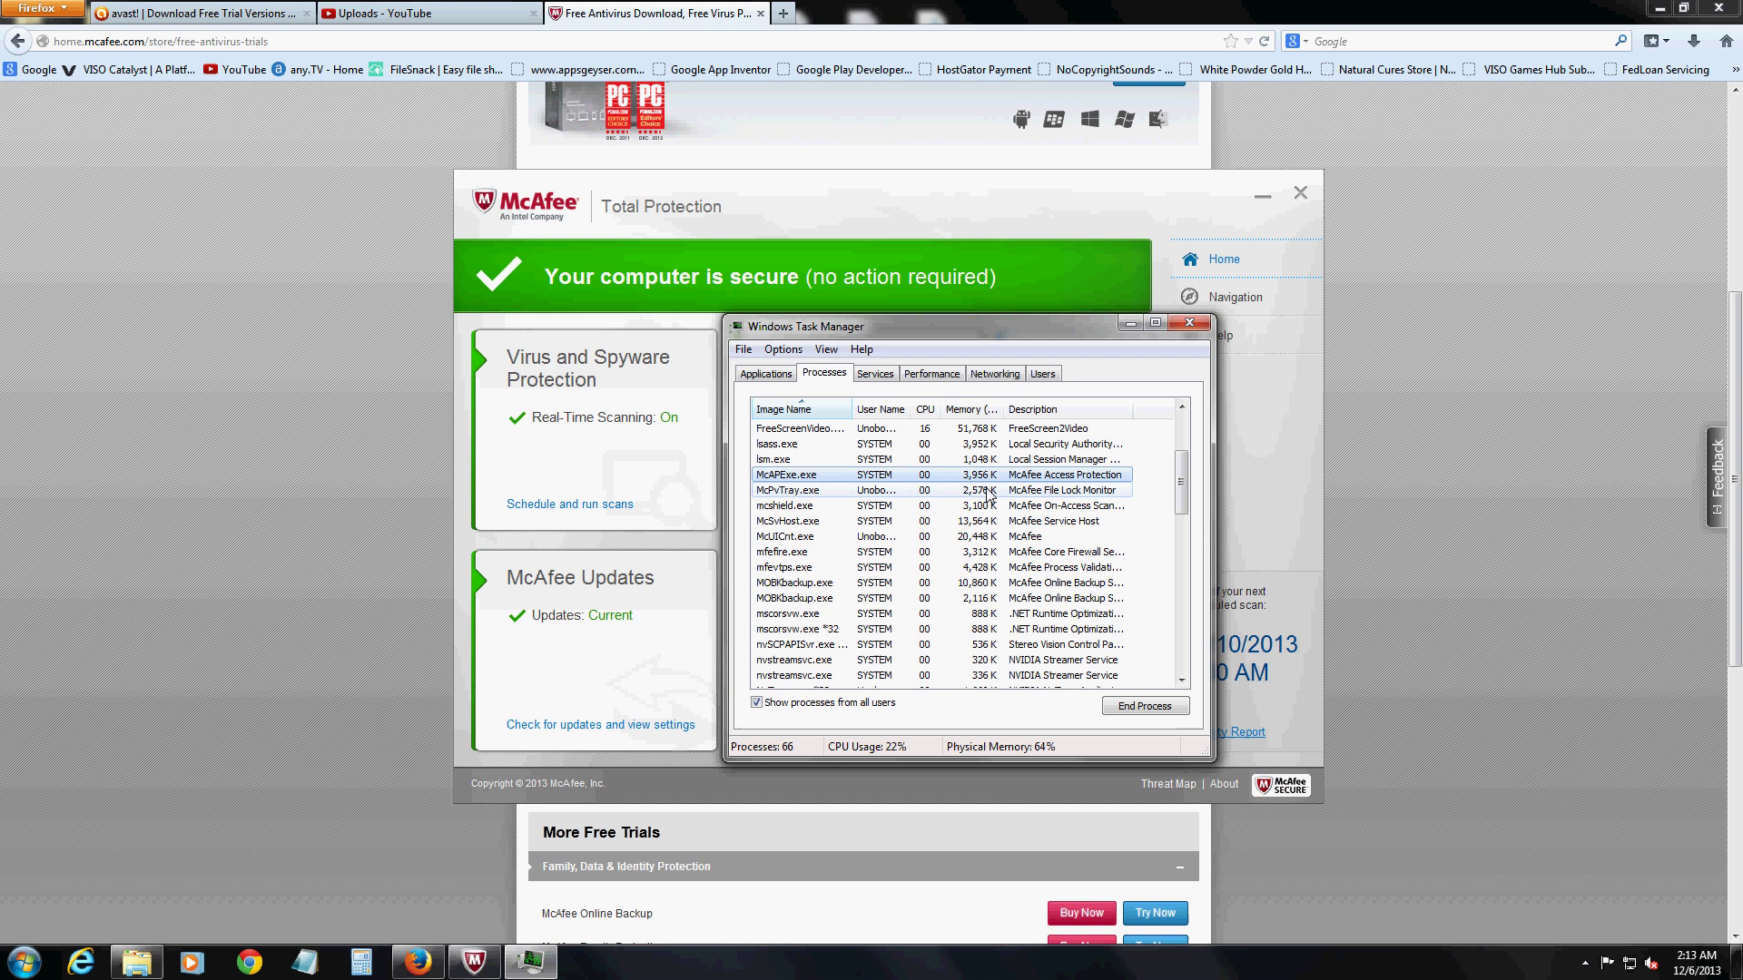
left_click(986, 505)
left_click(987, 537)
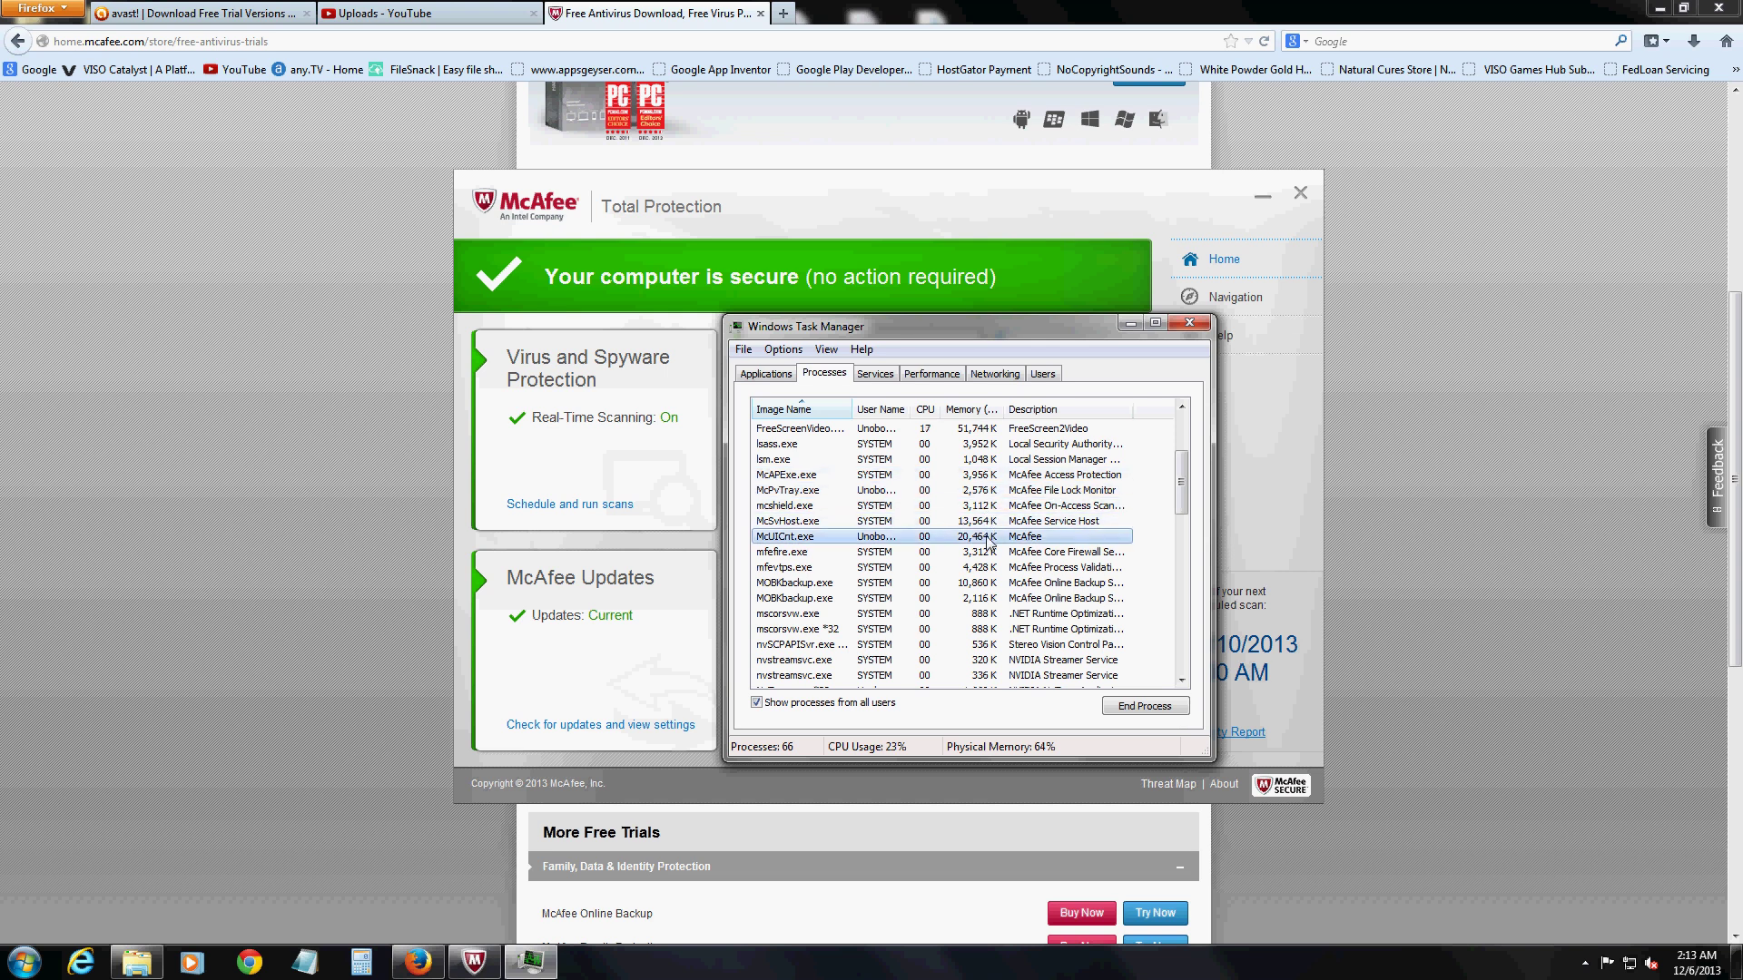
left_click(988, 566)
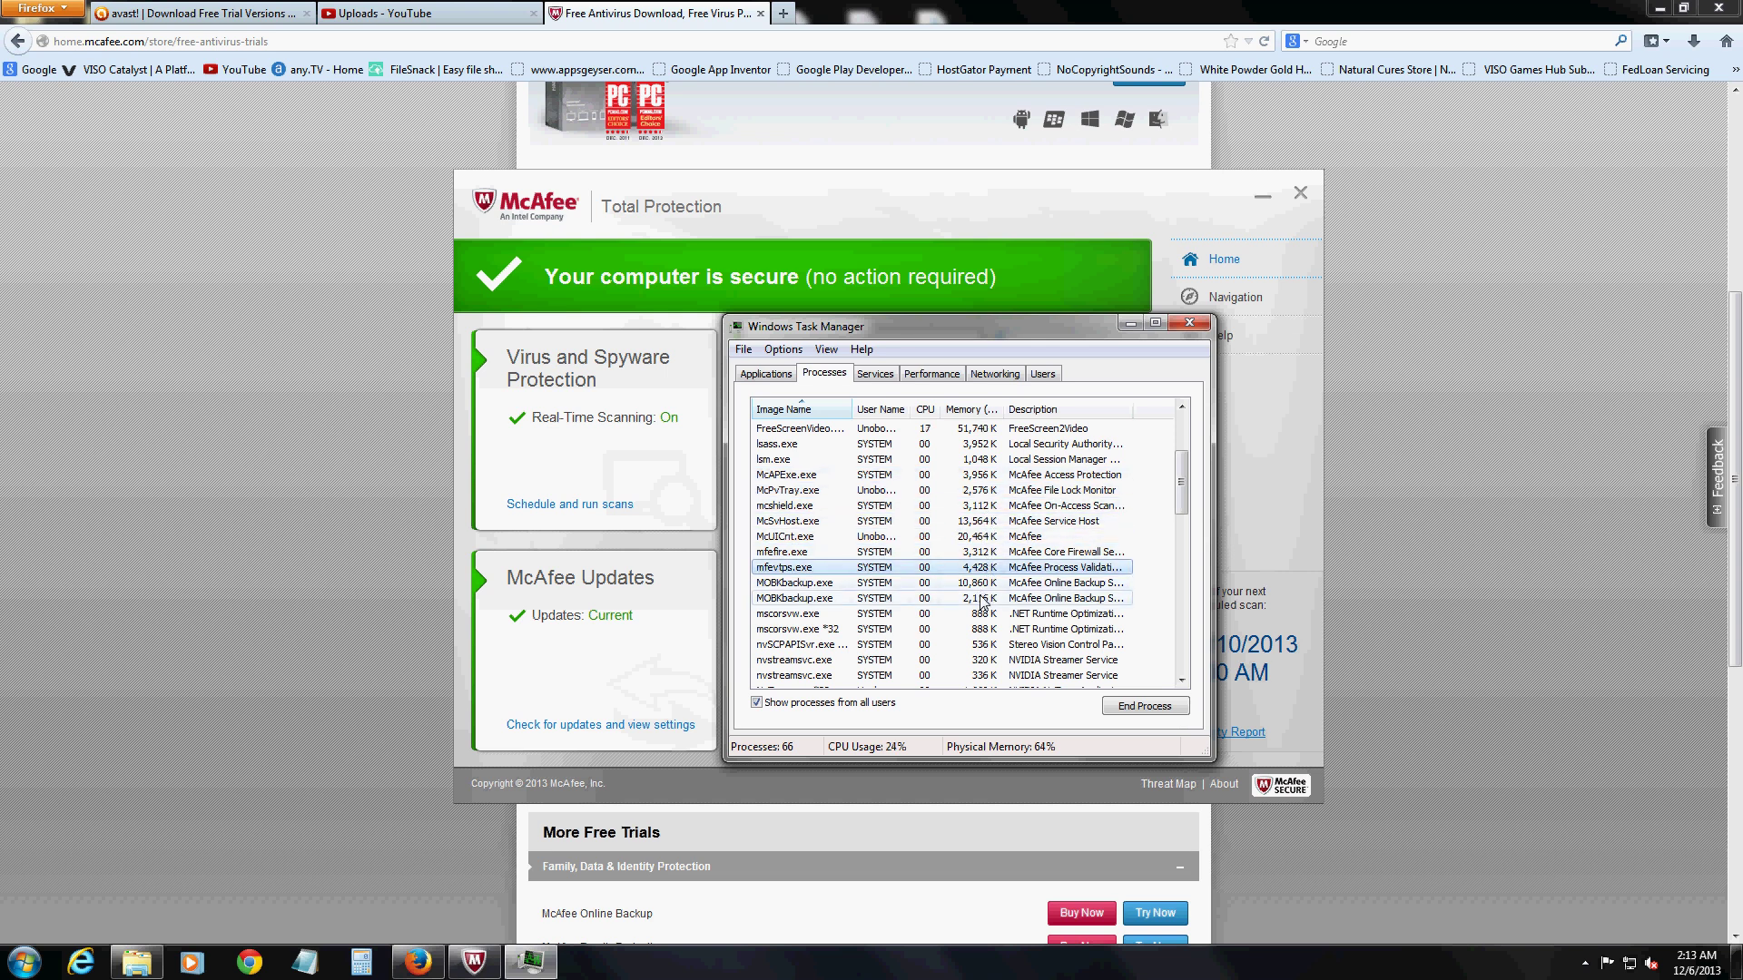
left_click(985, 584)
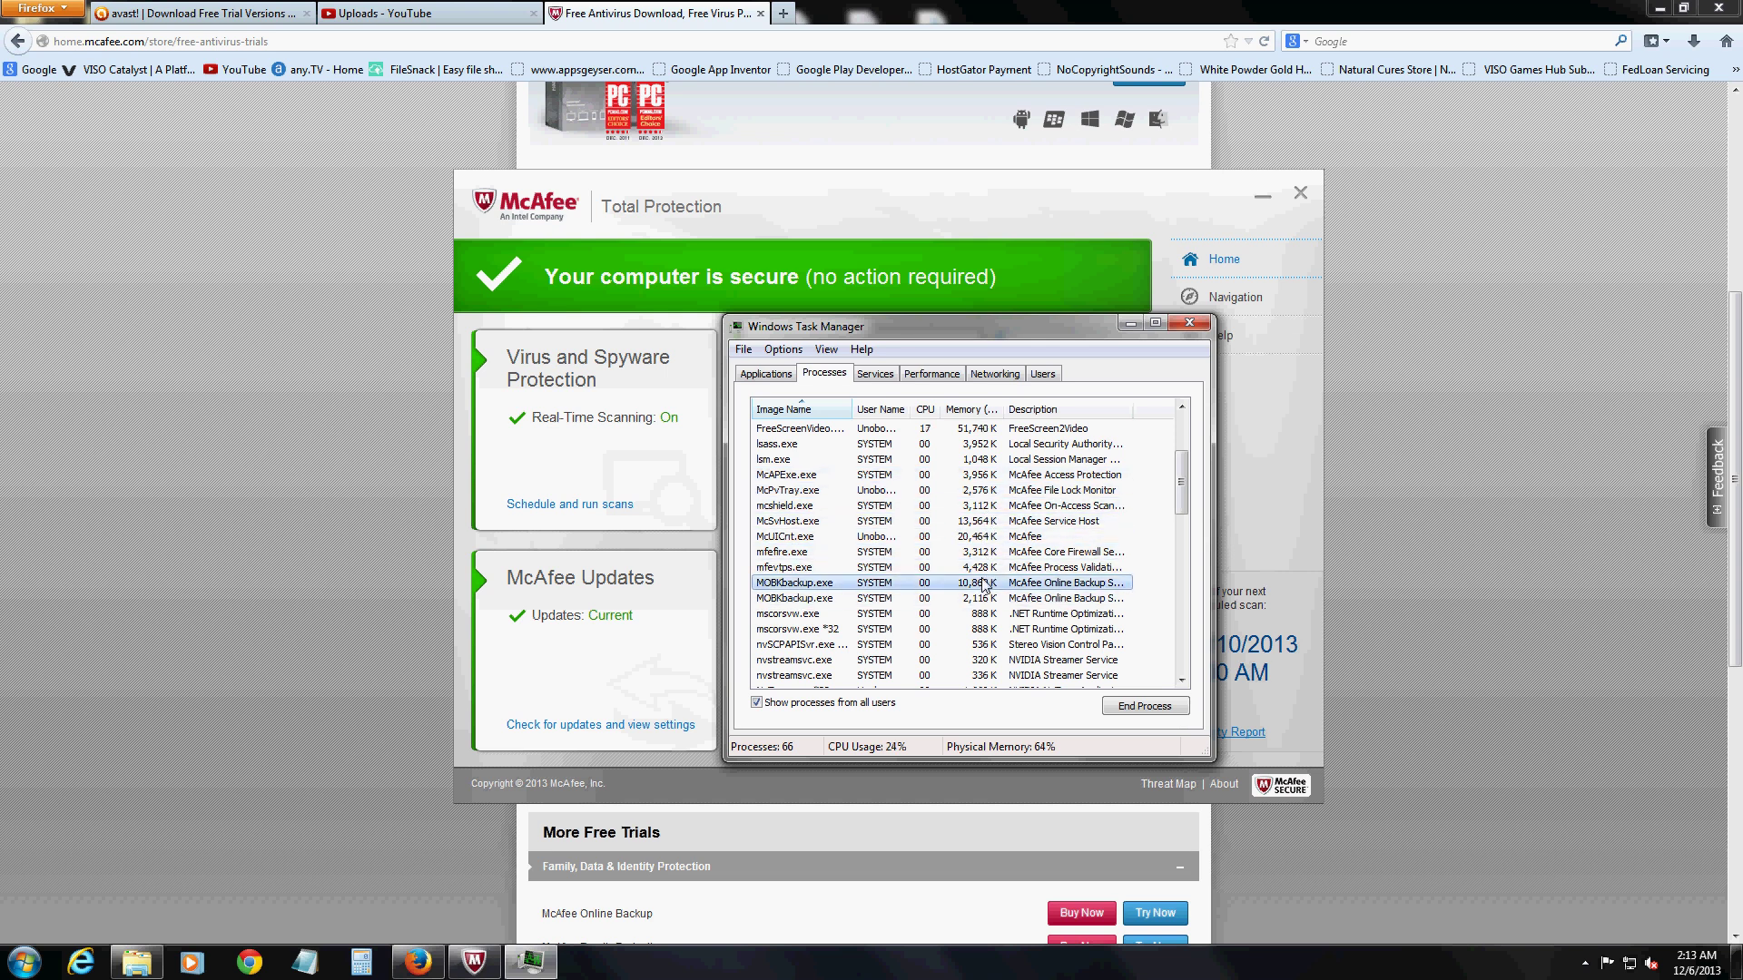
left_click(1061, 599)
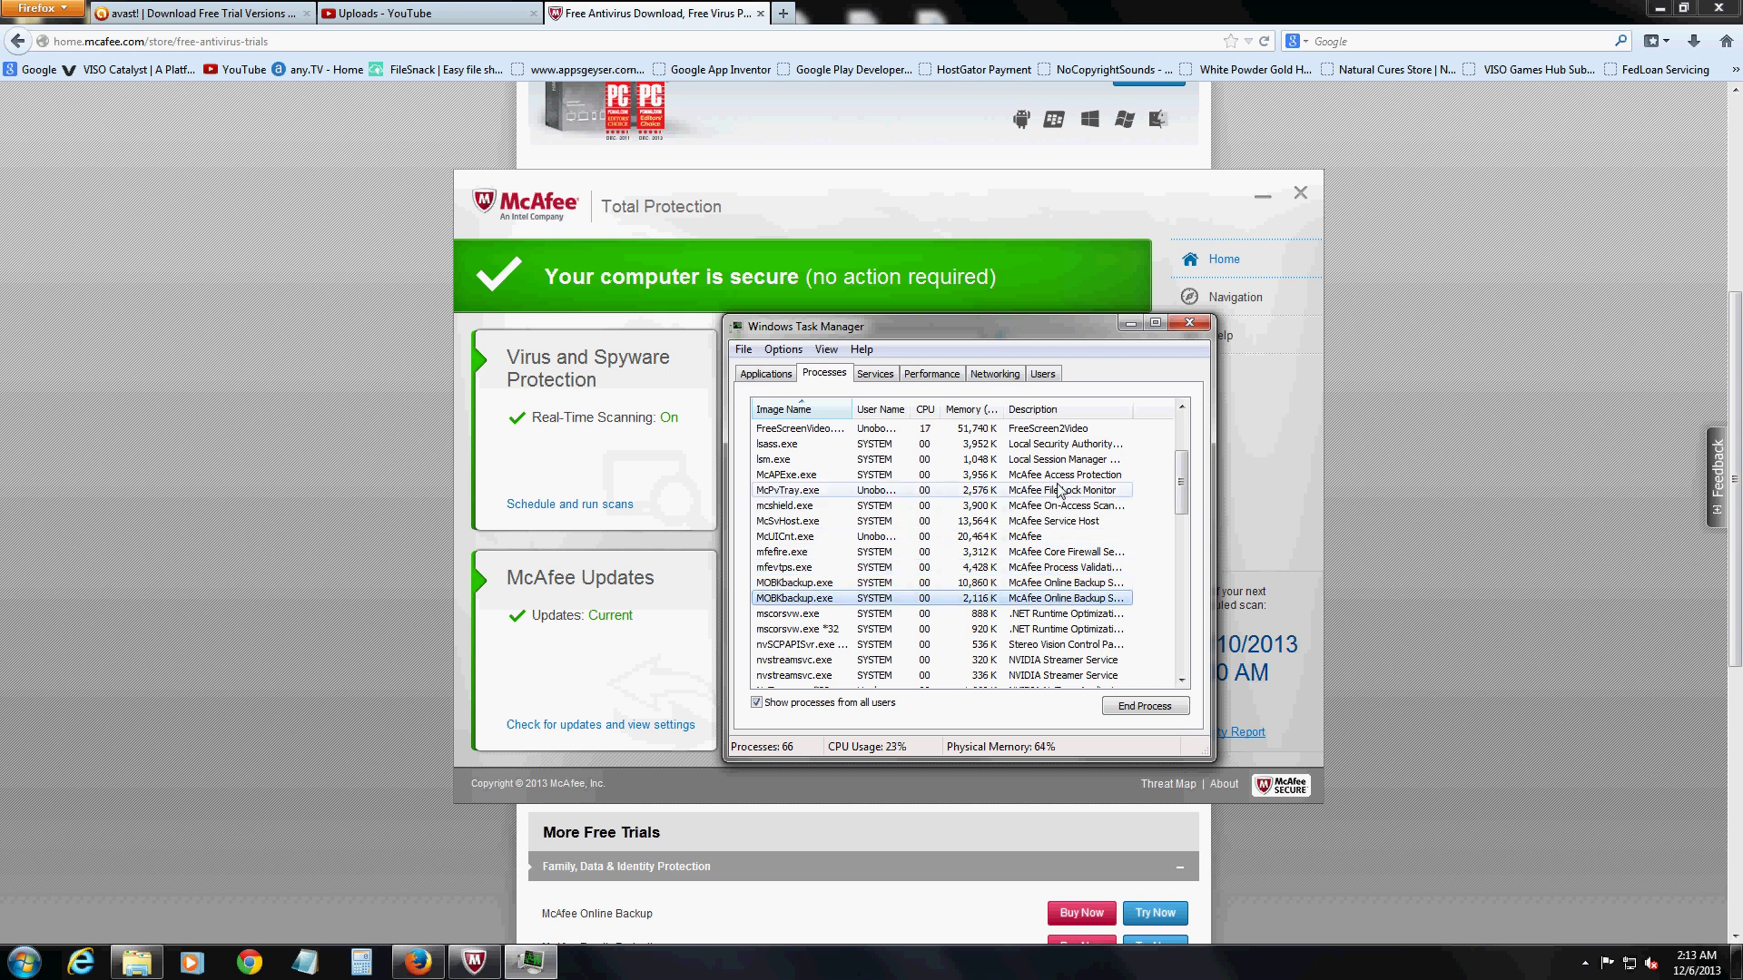
Minimize Task Manager and nudge the McAfee dashboard window slightly
left_click(1131, 323)
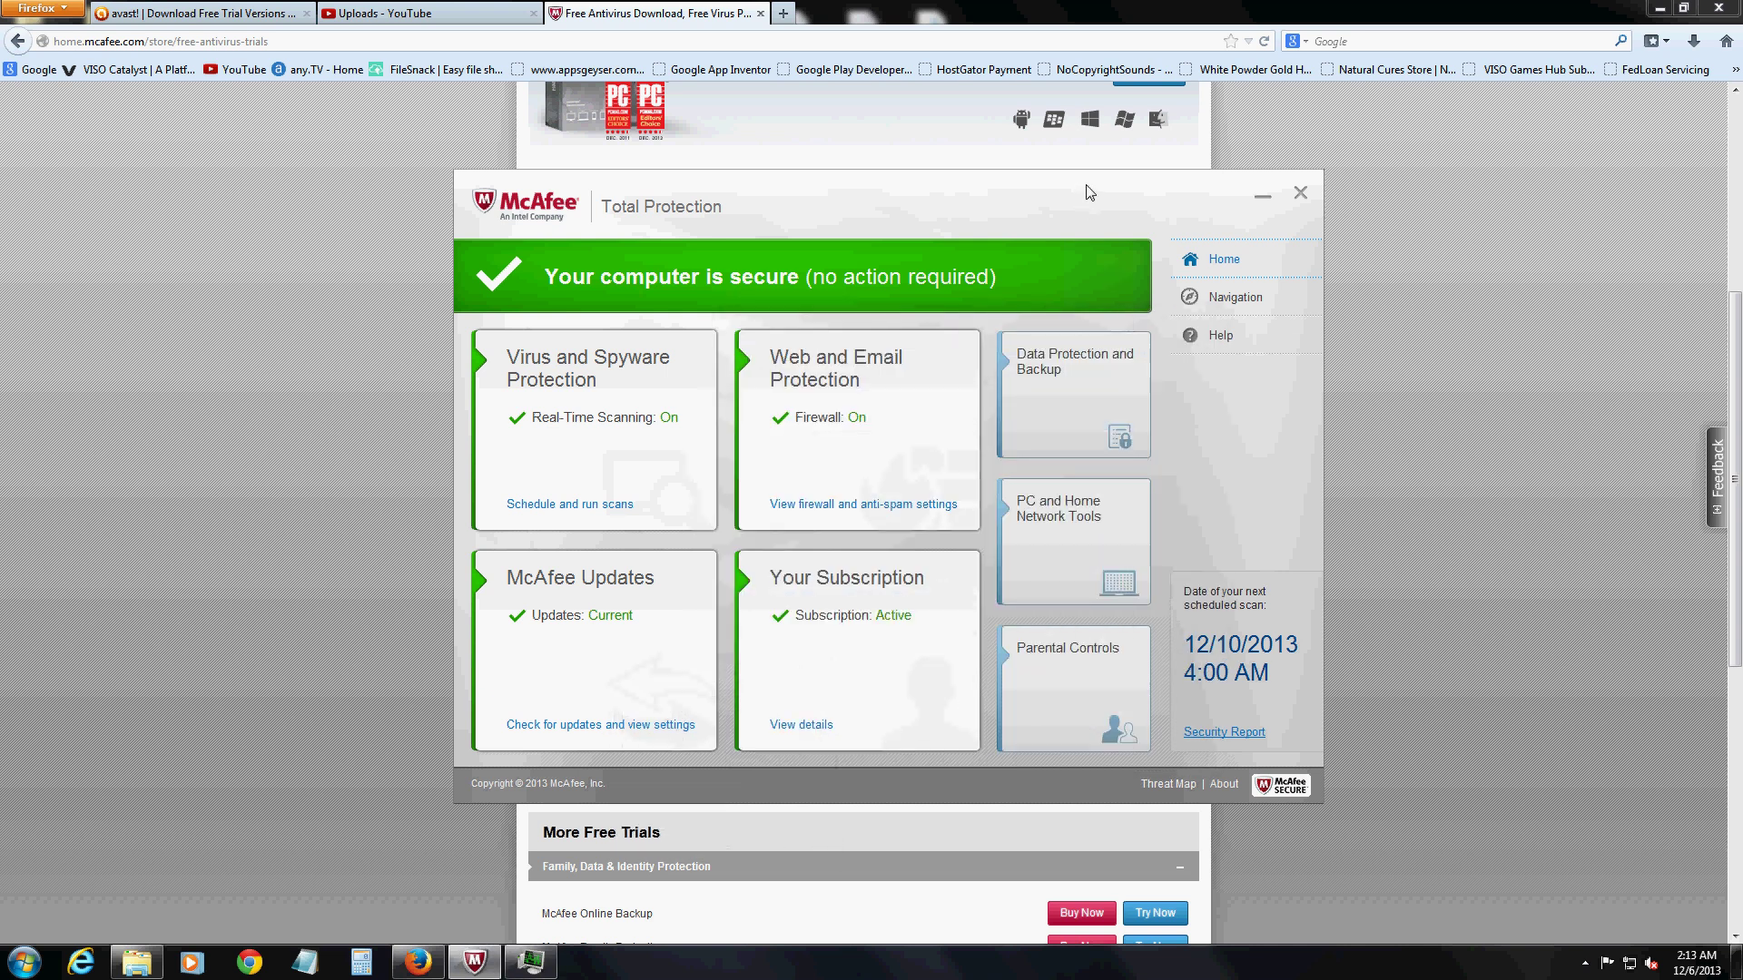
left_click_drag(1086, 194, 1138, 212)
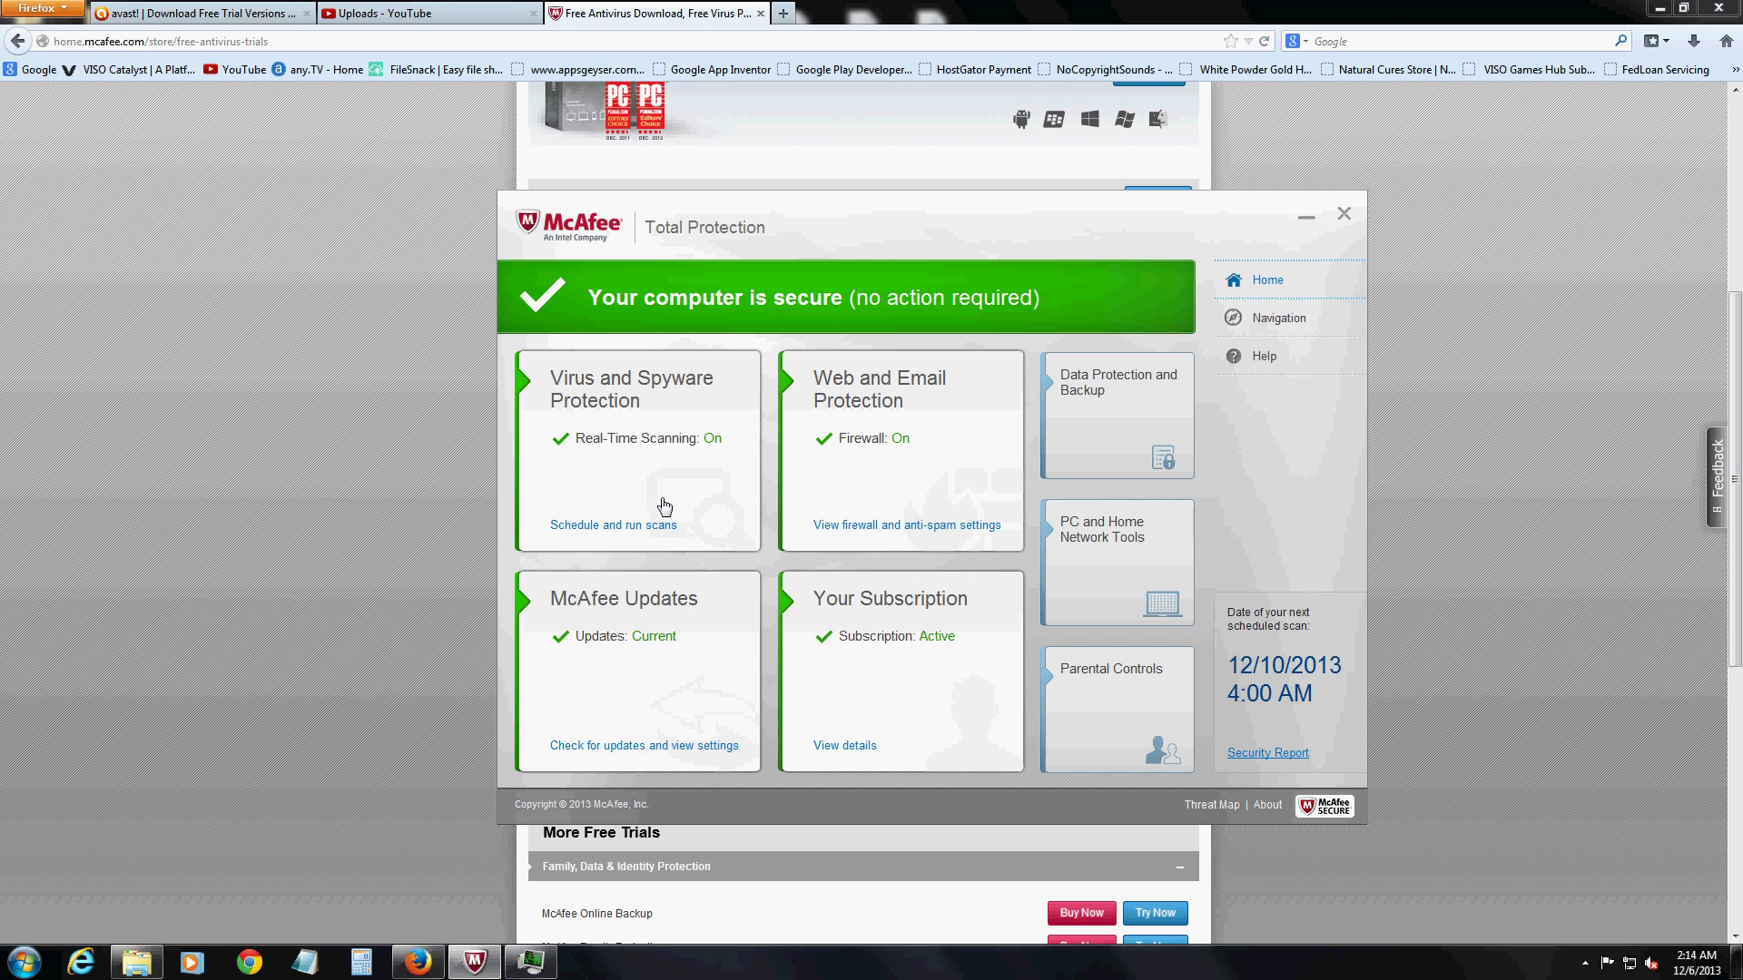
Show Virus and Spyware Protection details, then restore Task Manager's process list over them
left_click(615, 528)
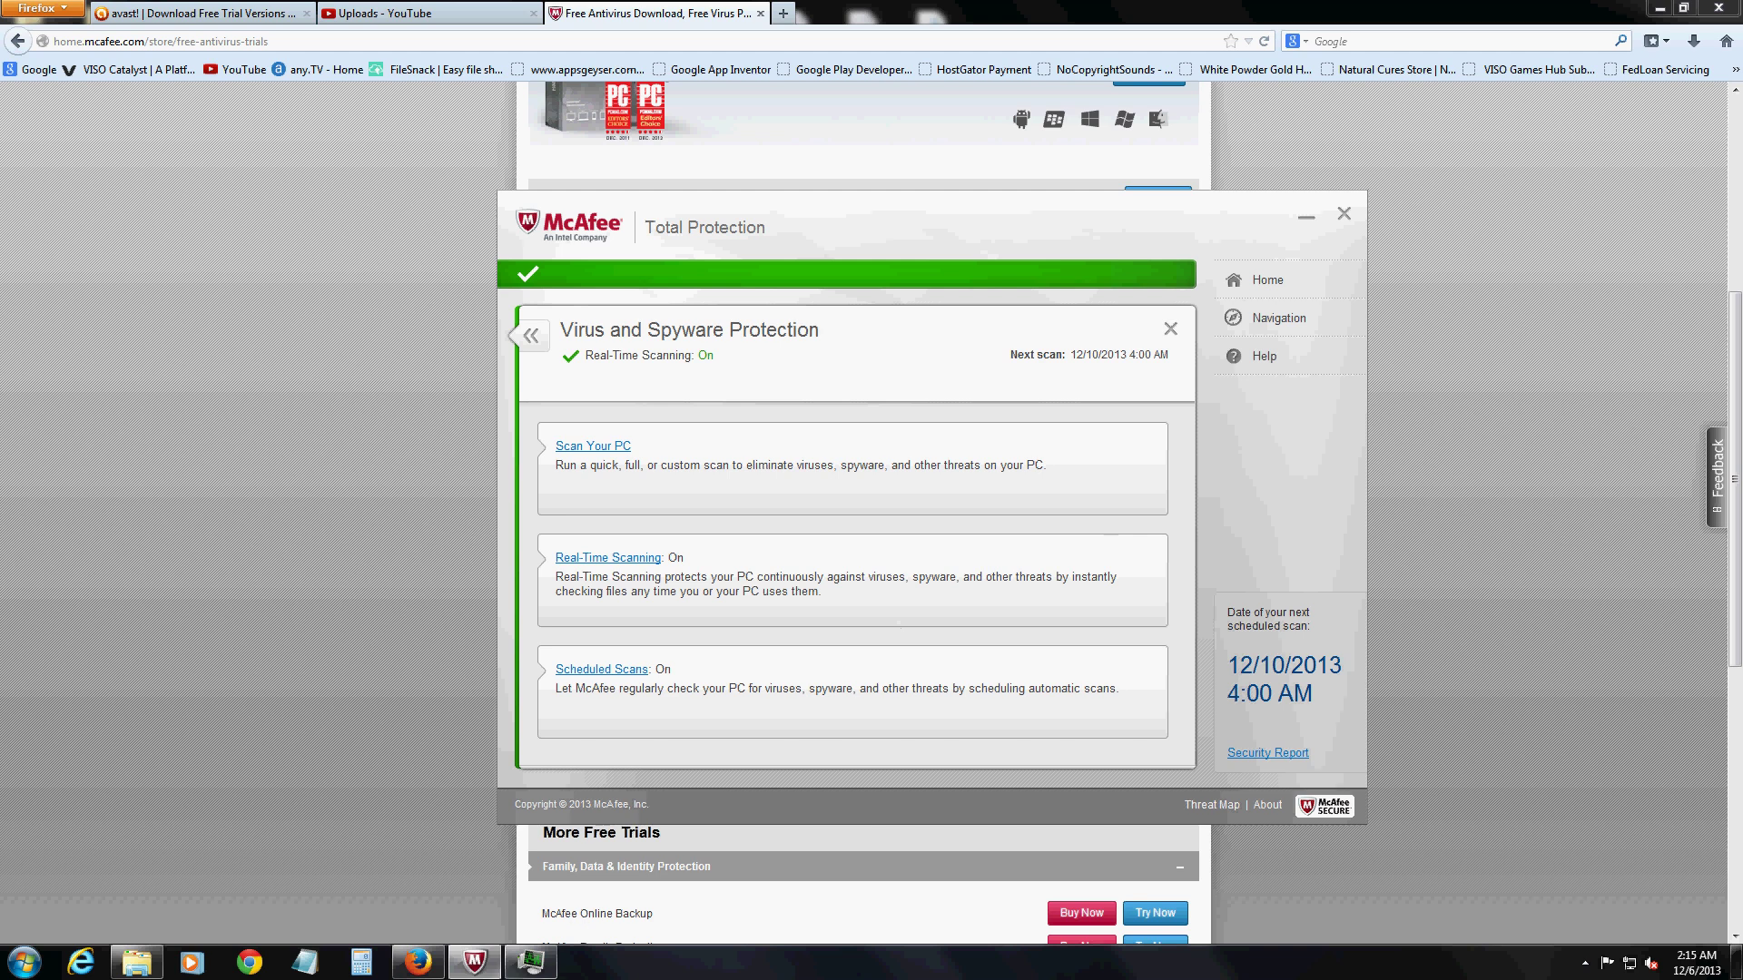
left_click(532, 961)
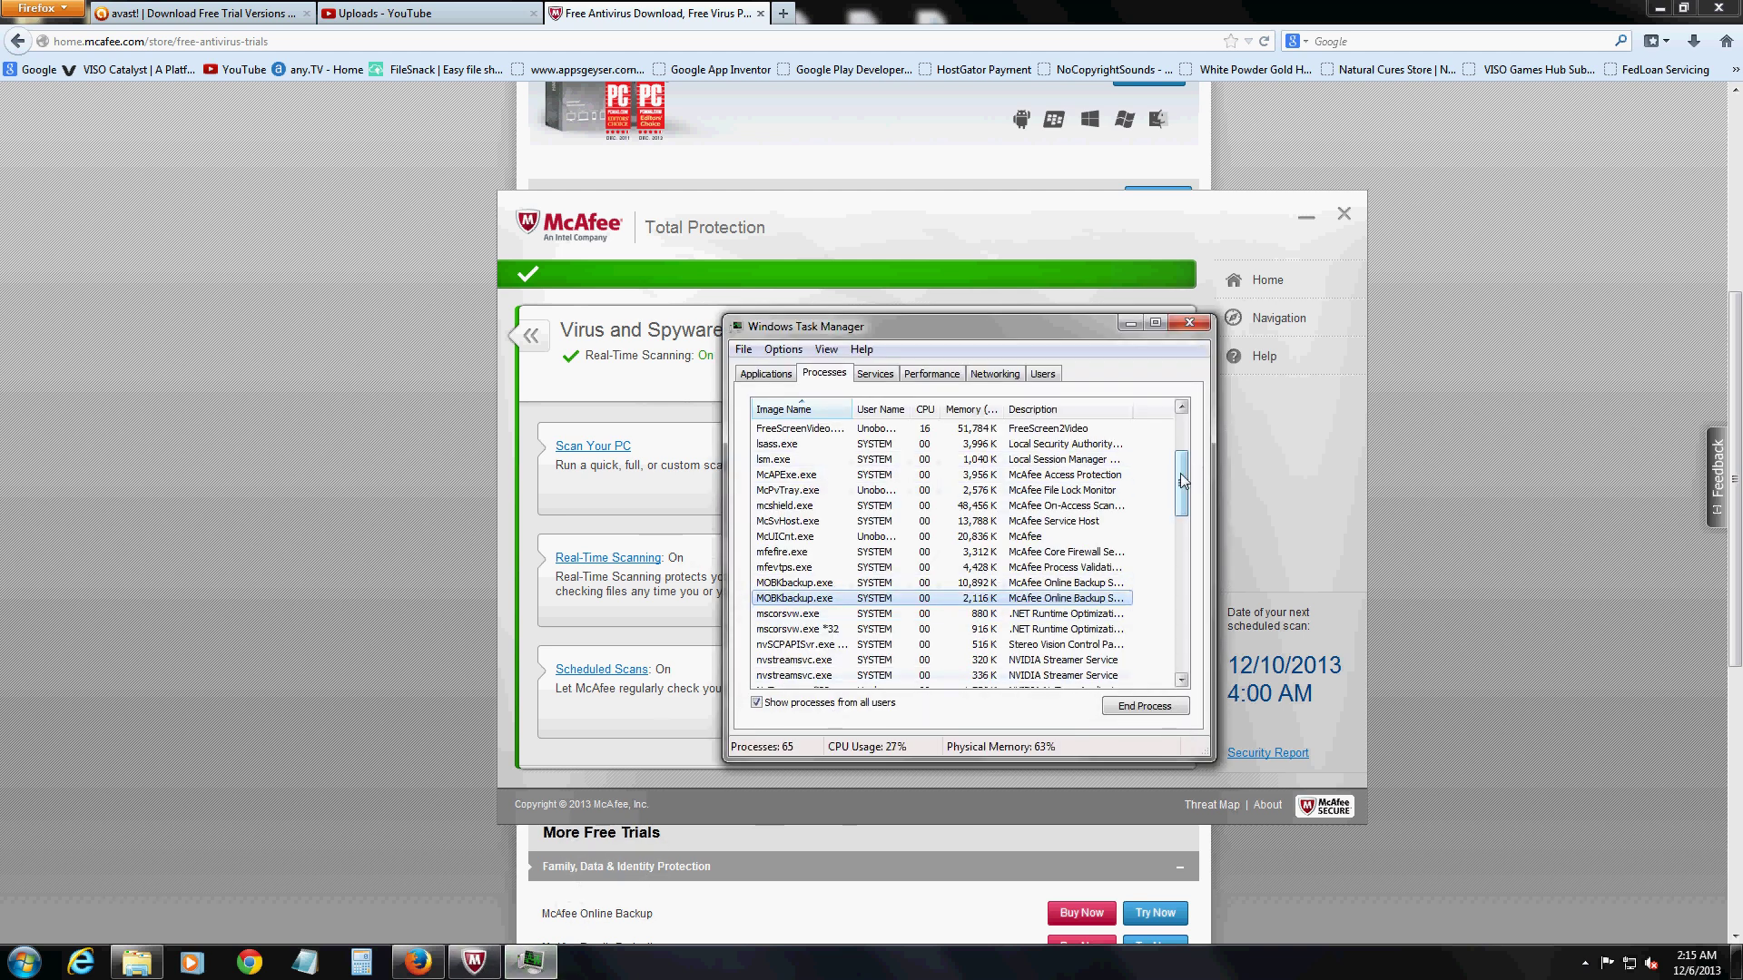
left_click_drag(1181, 474, 1181, 488)
Minimize Task Manager again, leaving McAfee's home dashboard in view
left_click(1129, 324)
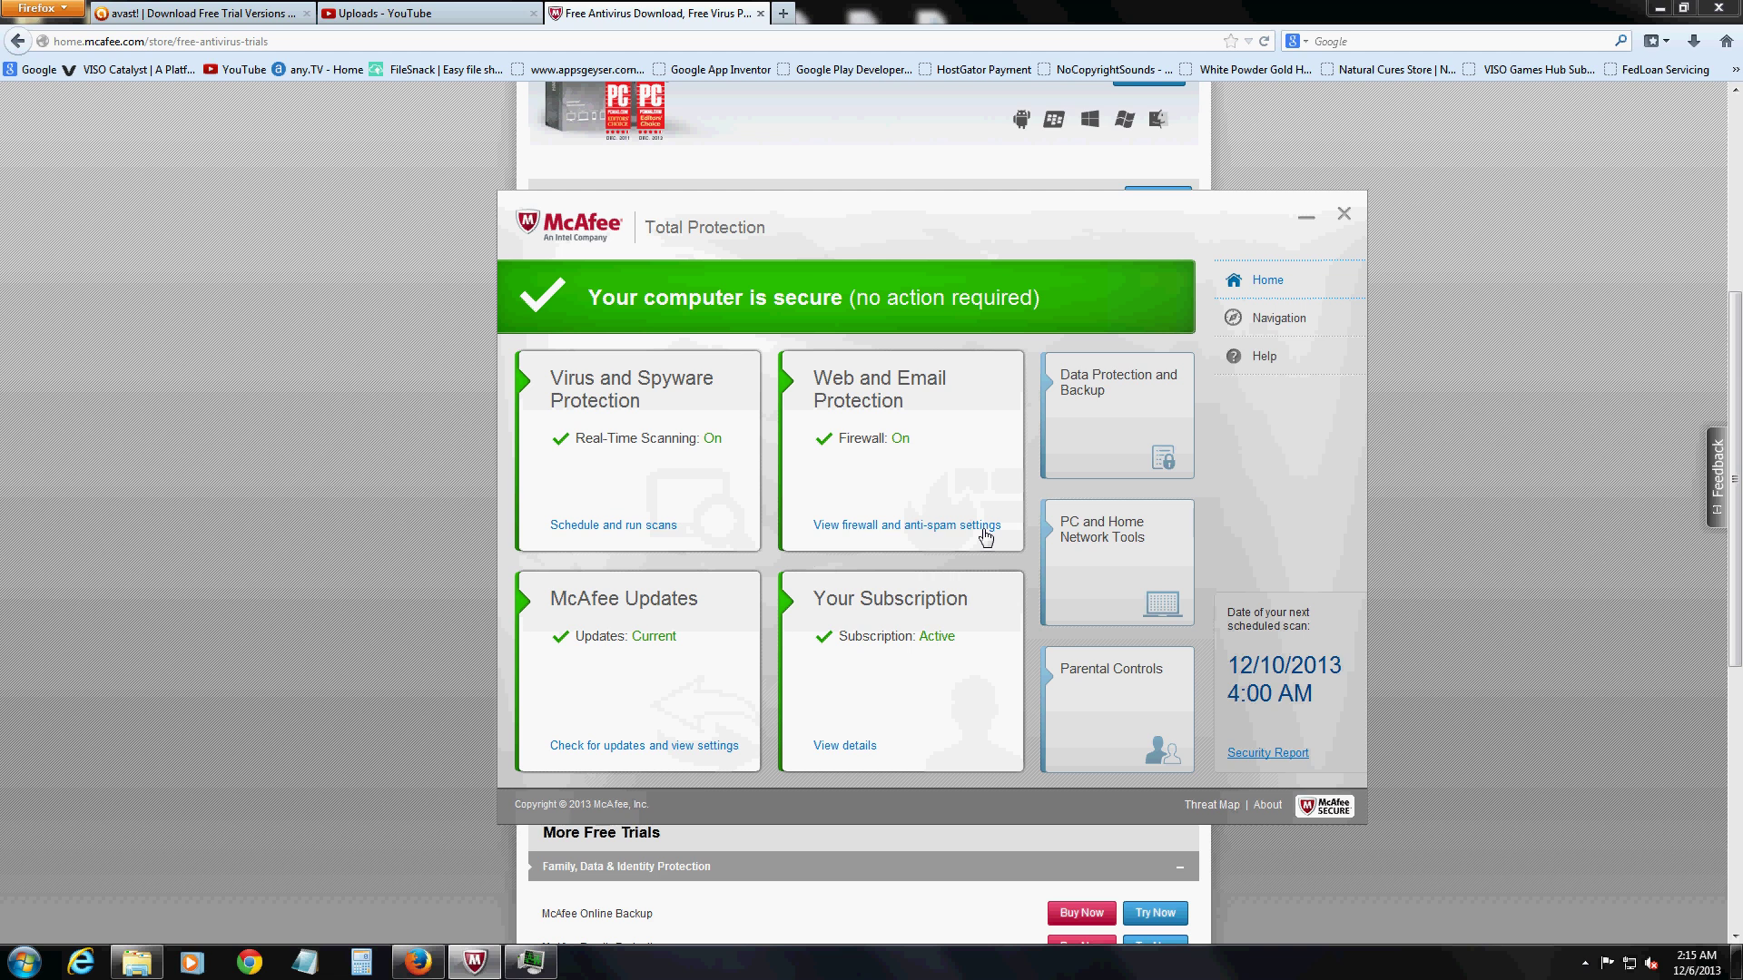
left_click_drag(1036, 218, 1071, 219)
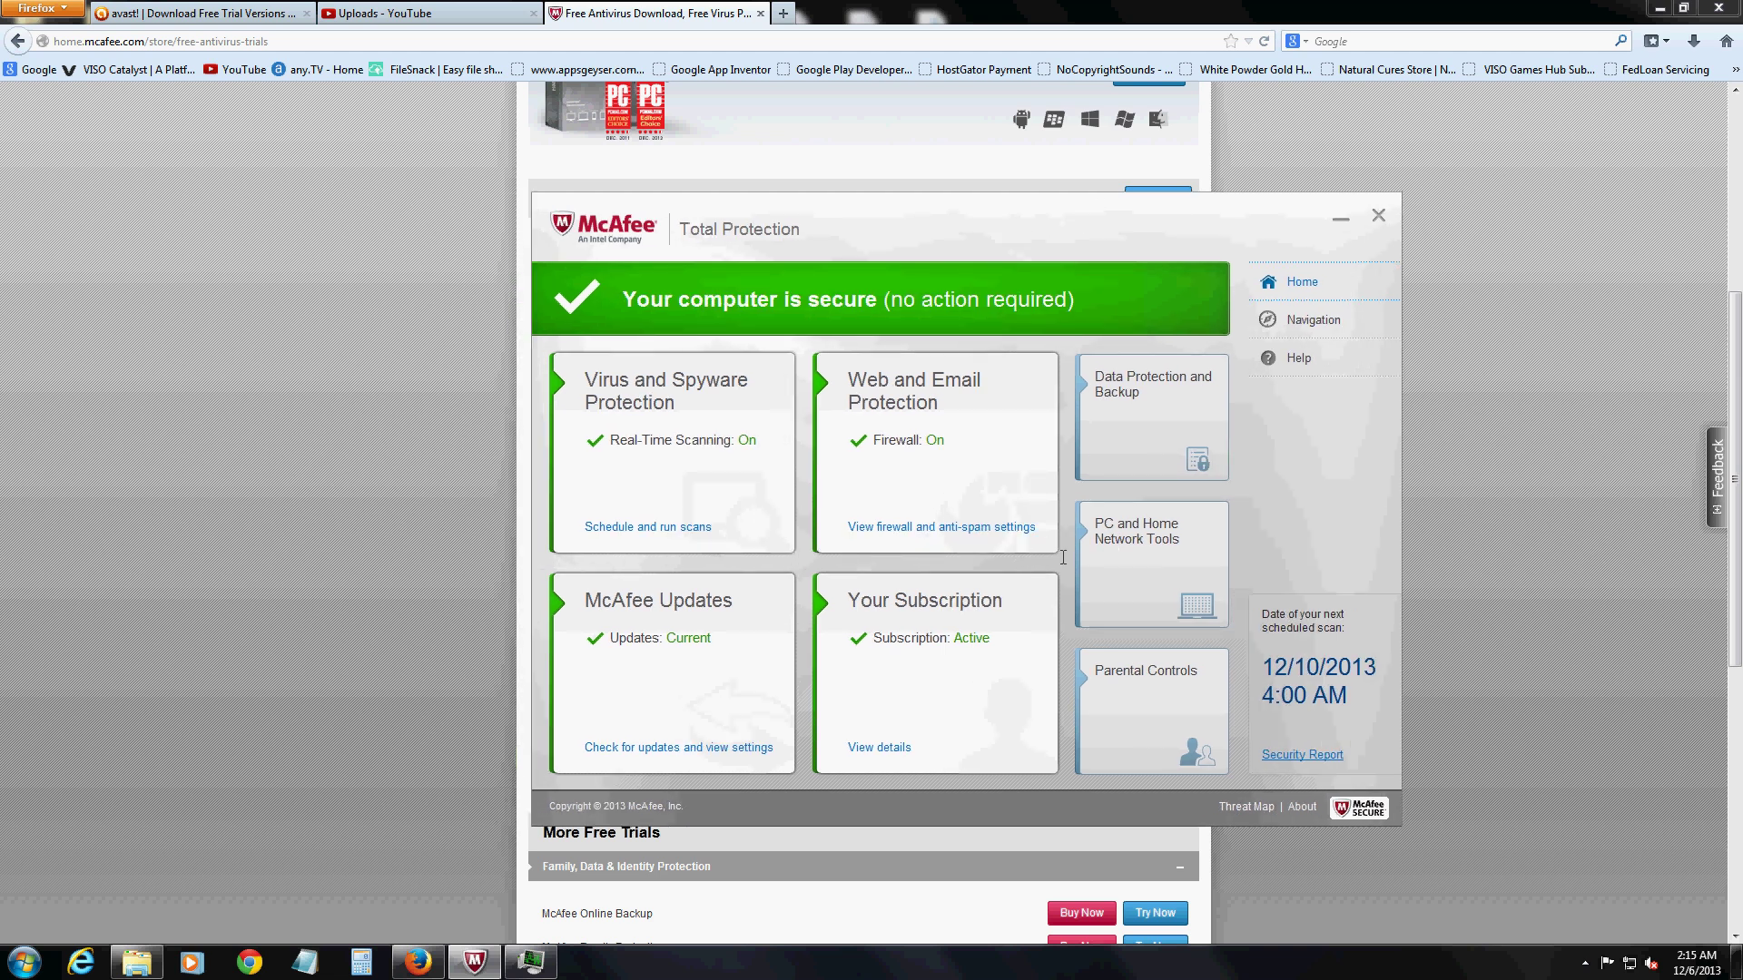